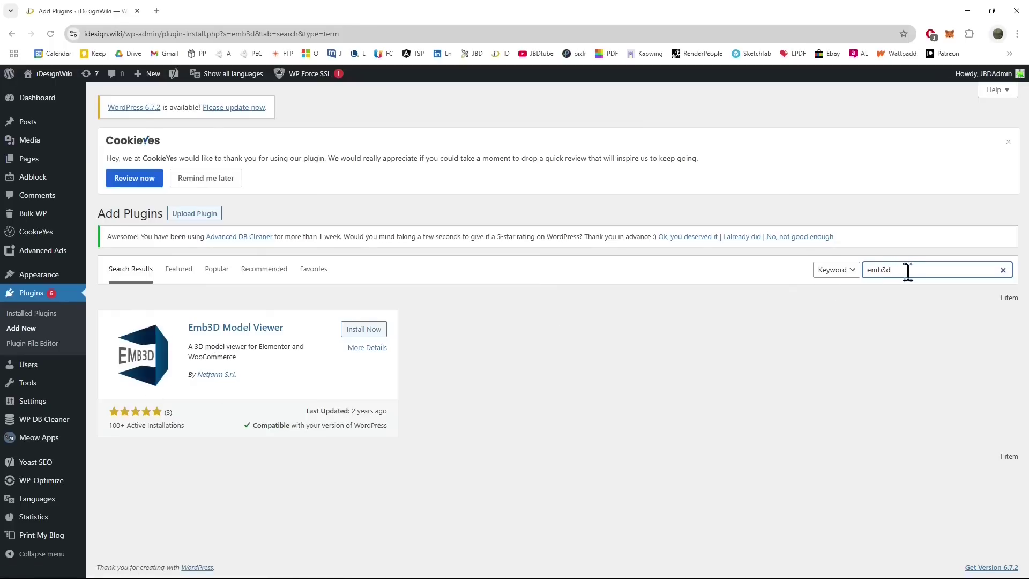
Install and activate Emb3D Model Viewer from the plugin directory, then go to the installed plugins list.
left_click_drag(908, 272, 872, 276)
left_click(884, 271)
left_click(646, 388)
left_click(371, 331)
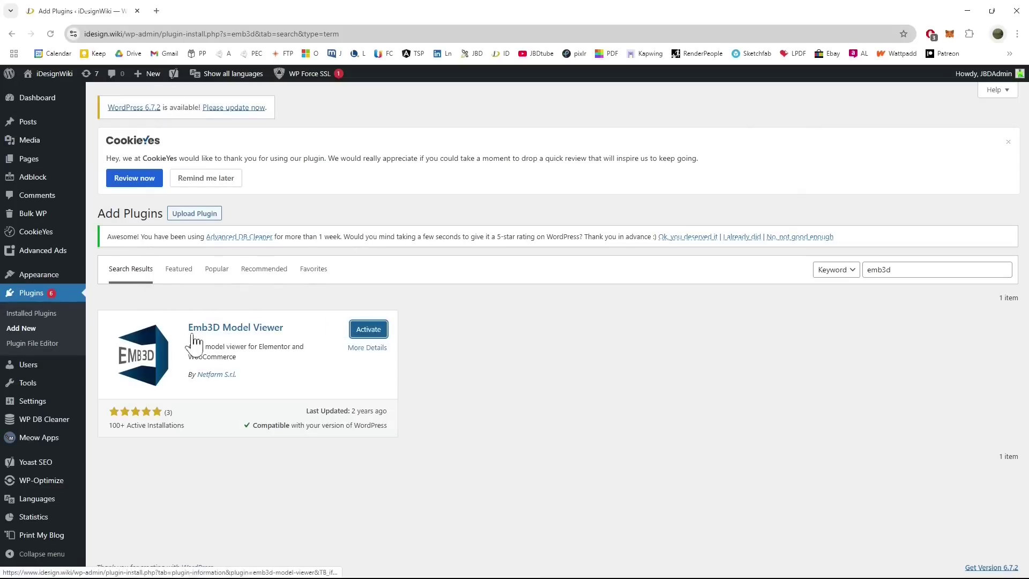
left_click(373, 333)
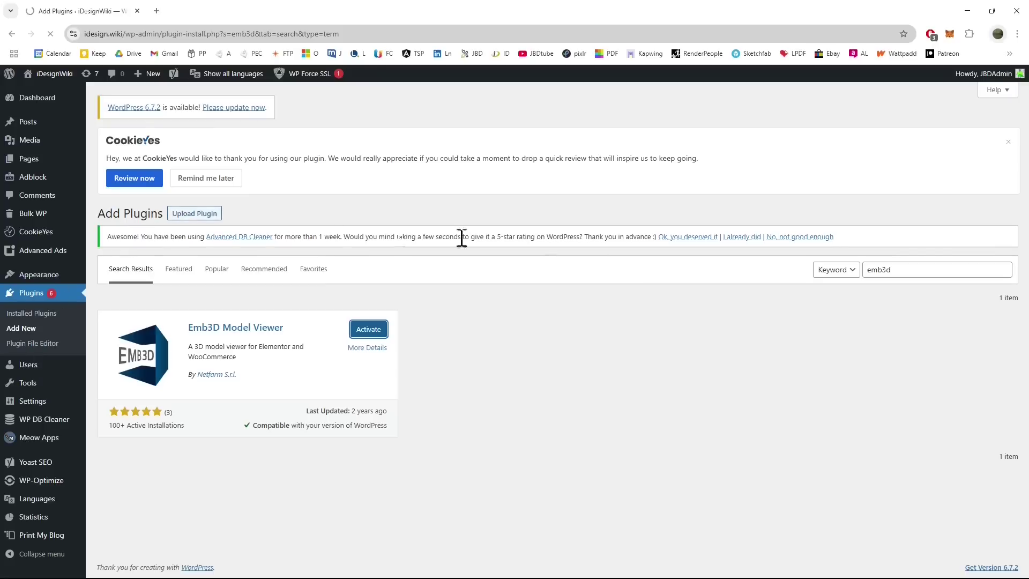
left_click(29, 297)
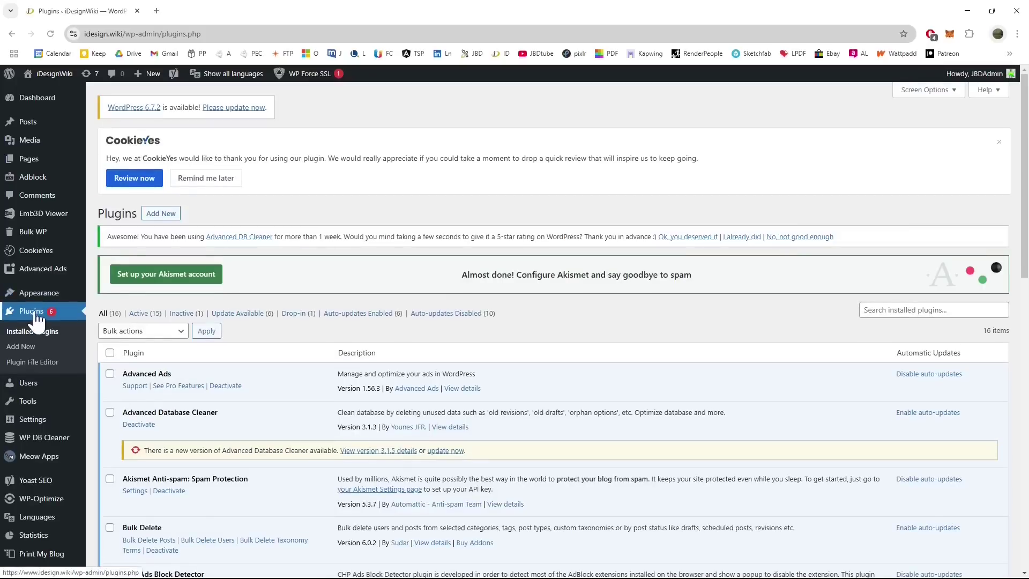
Filter installed plugins by 'emb3d' and open the Emb3D Viewer Overview page.
left_click(874, 311)
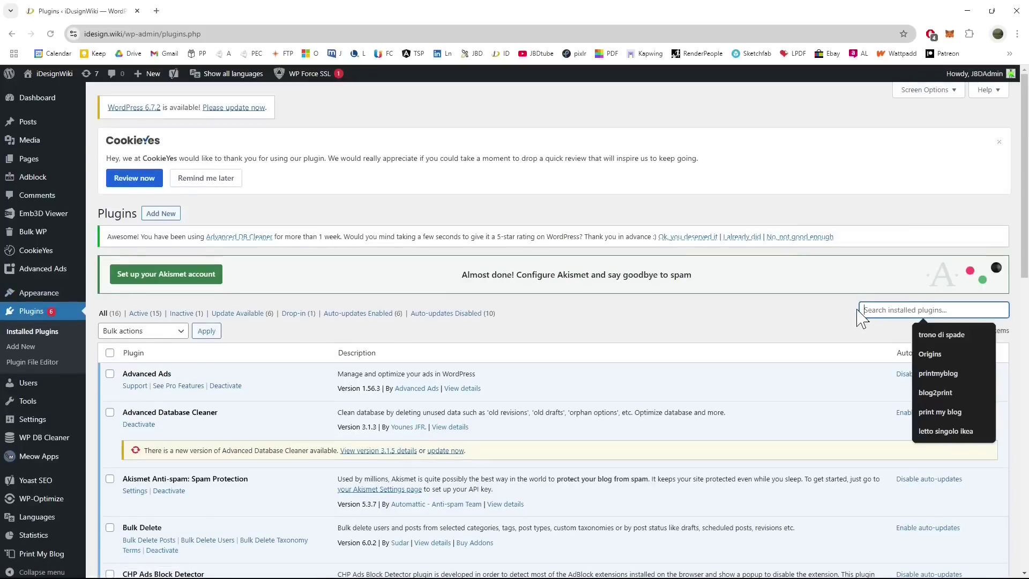
type("emb3d")
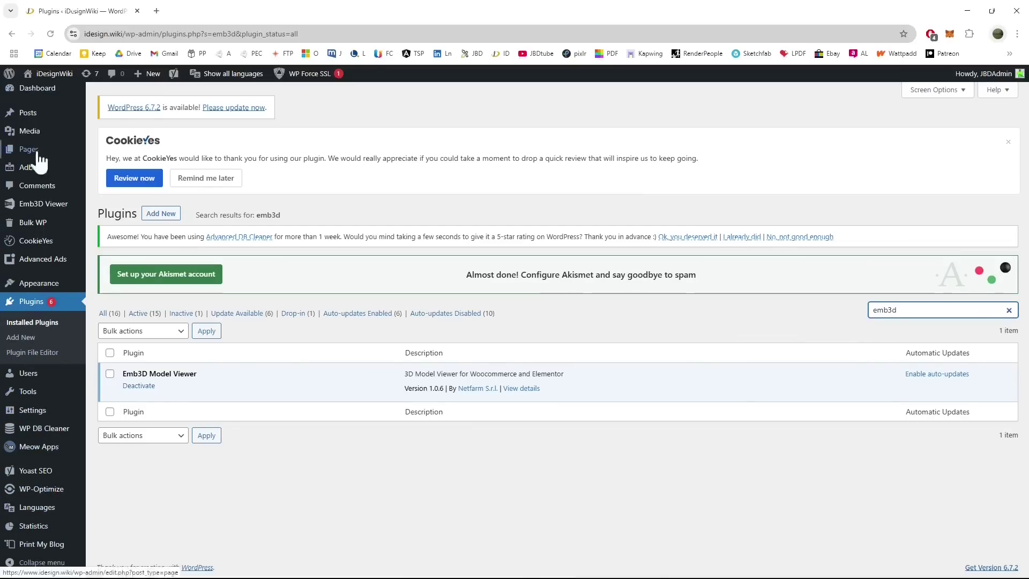
mouse_move(12, 205)
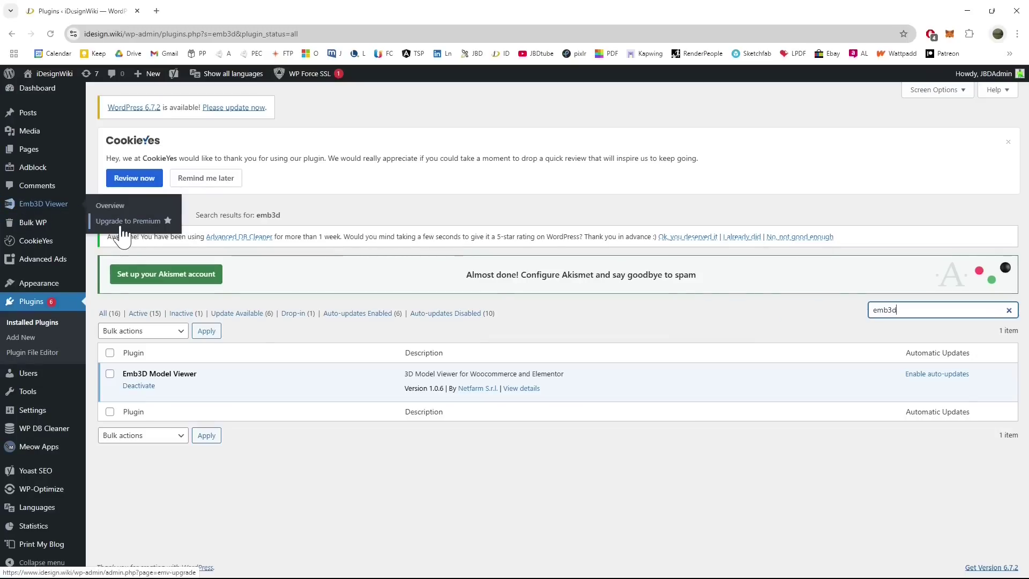
left_click(55, 215)
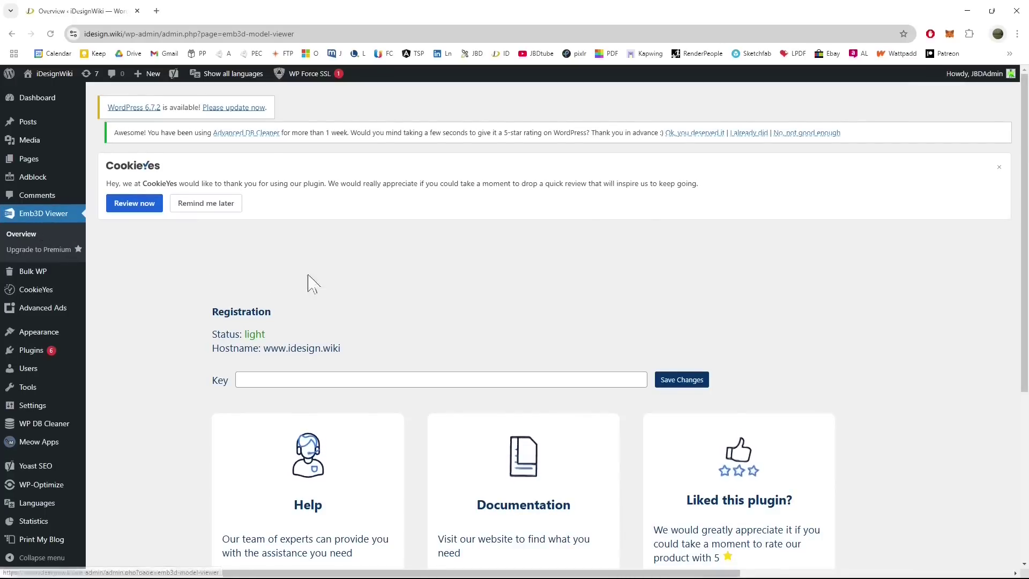
Scroll through the Emb3D Viewer Overview page to review its premium options.
scroll(392, 306, "down", 1)
scroll(390, 299, "down", 2)
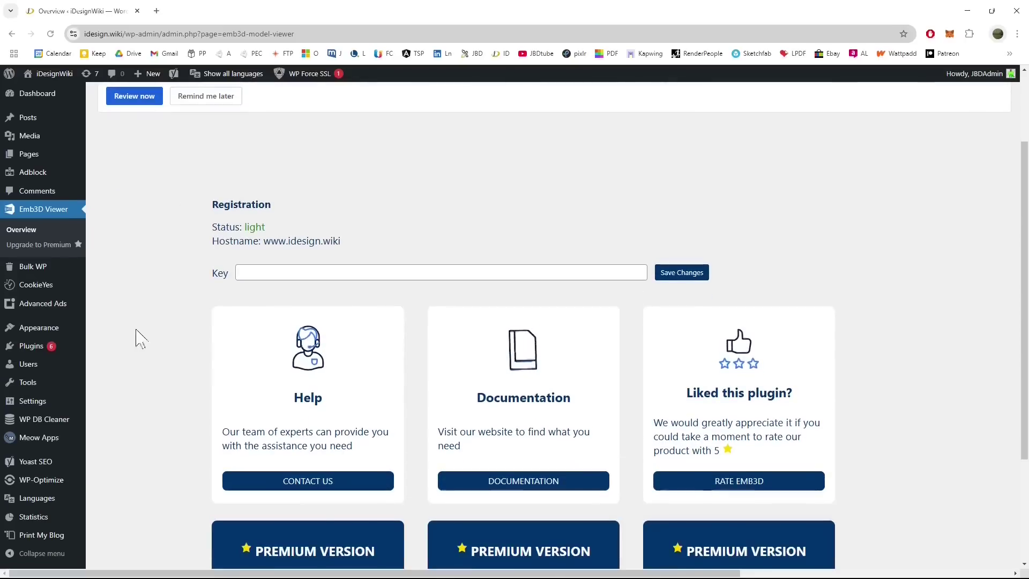
scroll(558, 312, "down", 1)
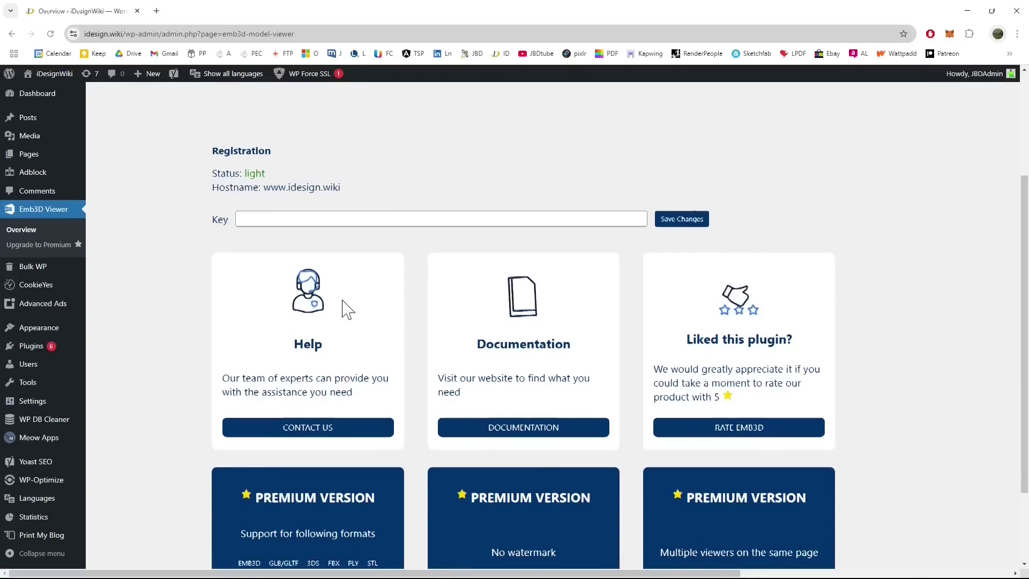
scroll(349, 310, "down", 2)
scroll(349, 271, "up", 1)
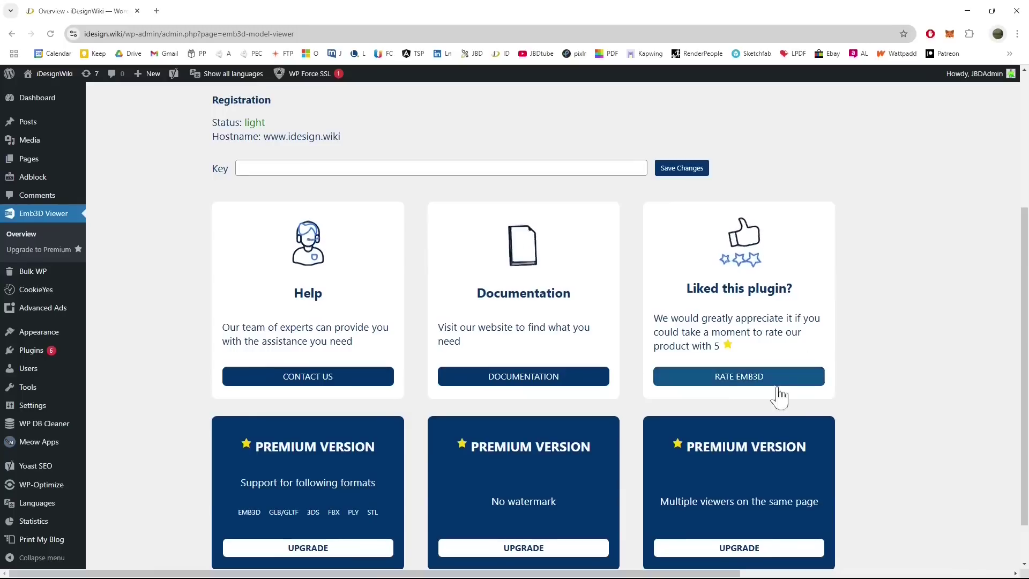
scroll(784, 406, "down", 1)
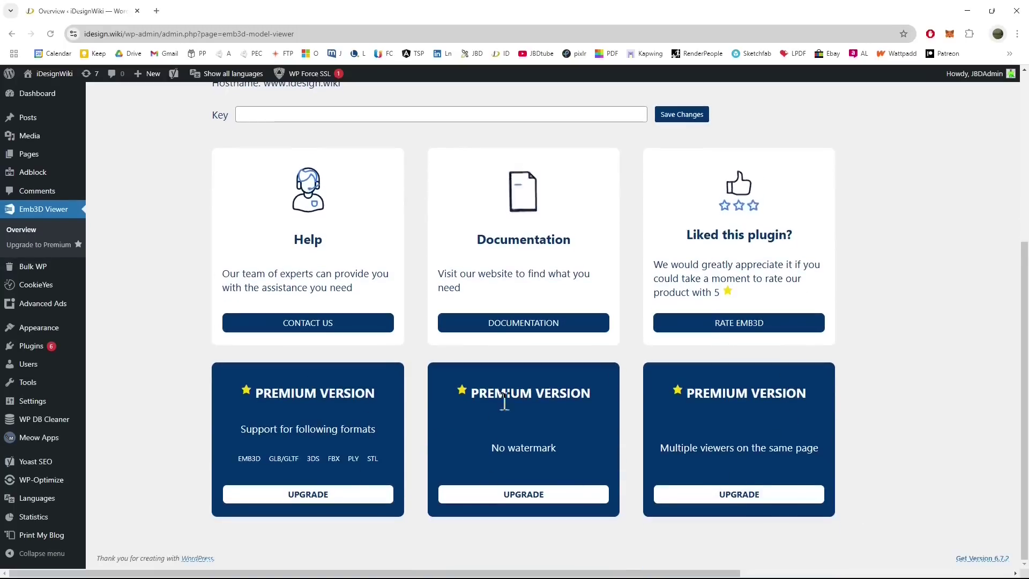
scroll(498, 404, "up", 3)
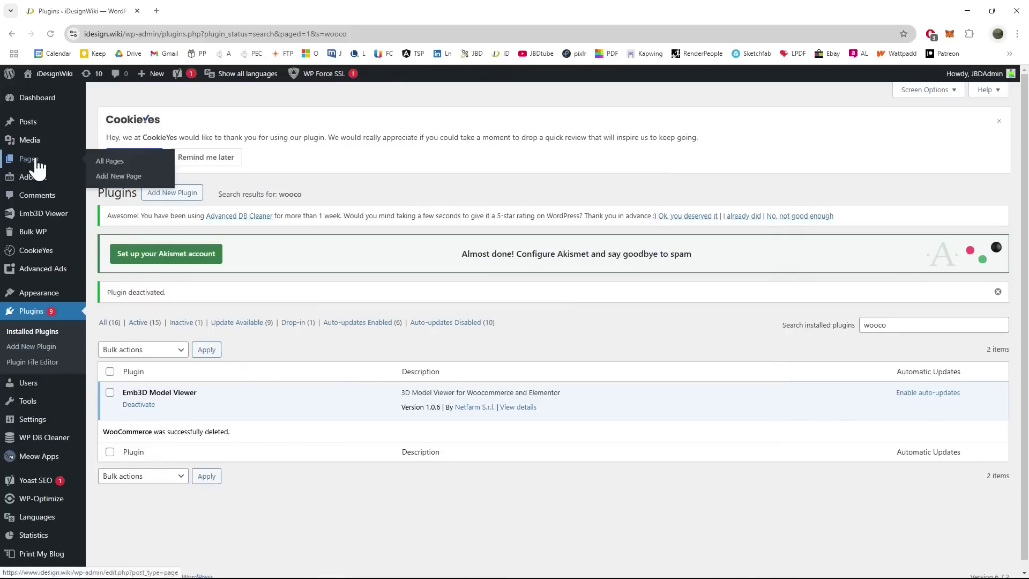
Check the Media Library and Upload New Media file picker for air.glb, cancelling without uploading.
left_click(57, 198)
left_click(40, 142)
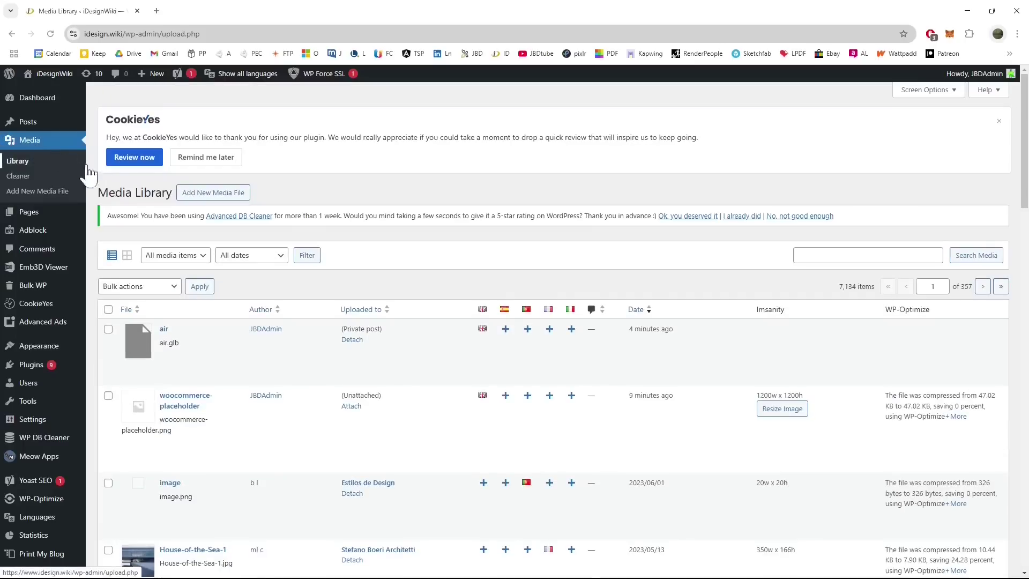
left_click(201, 194)
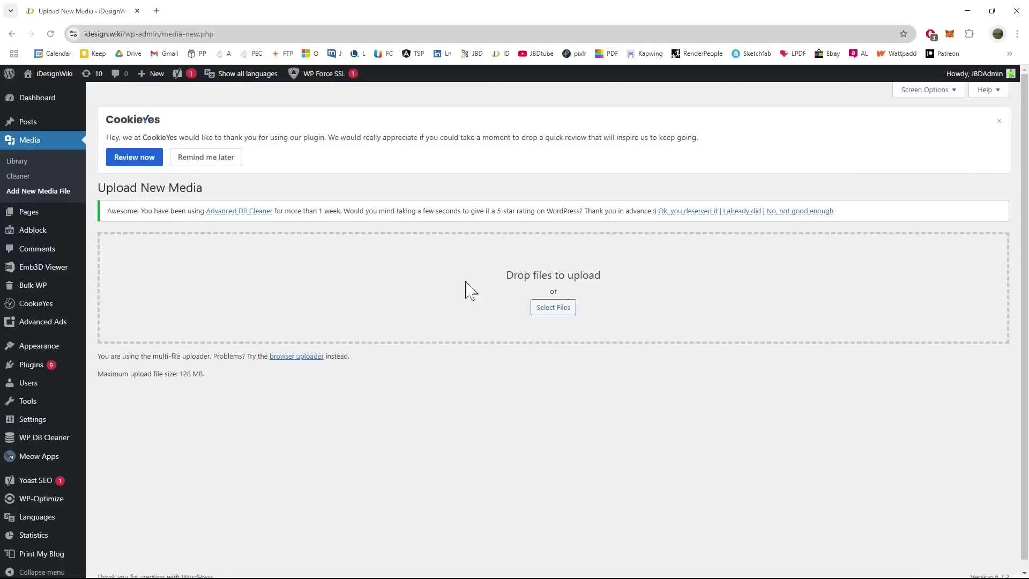
left_click(565, 315)
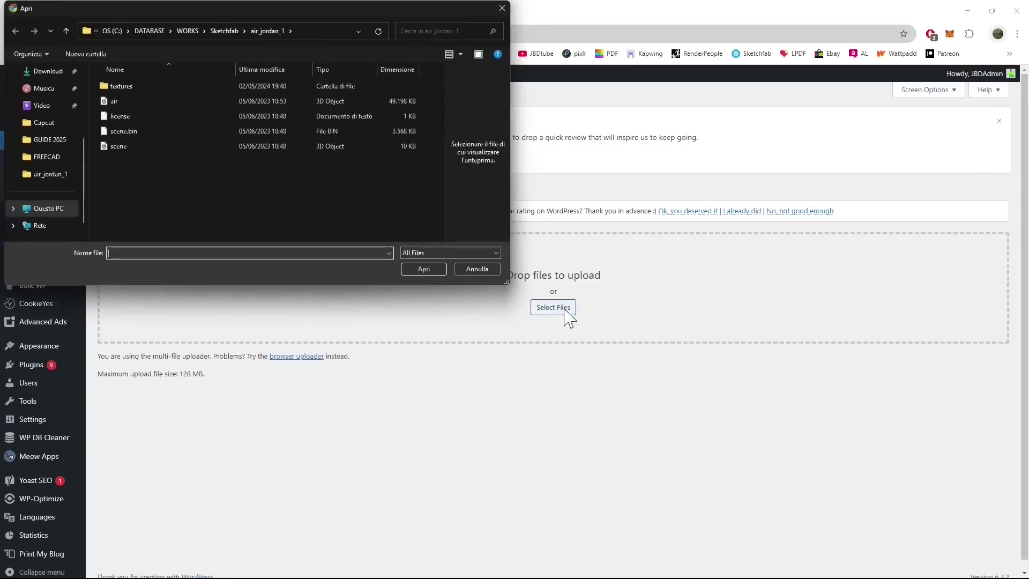
left_click(128, 103)
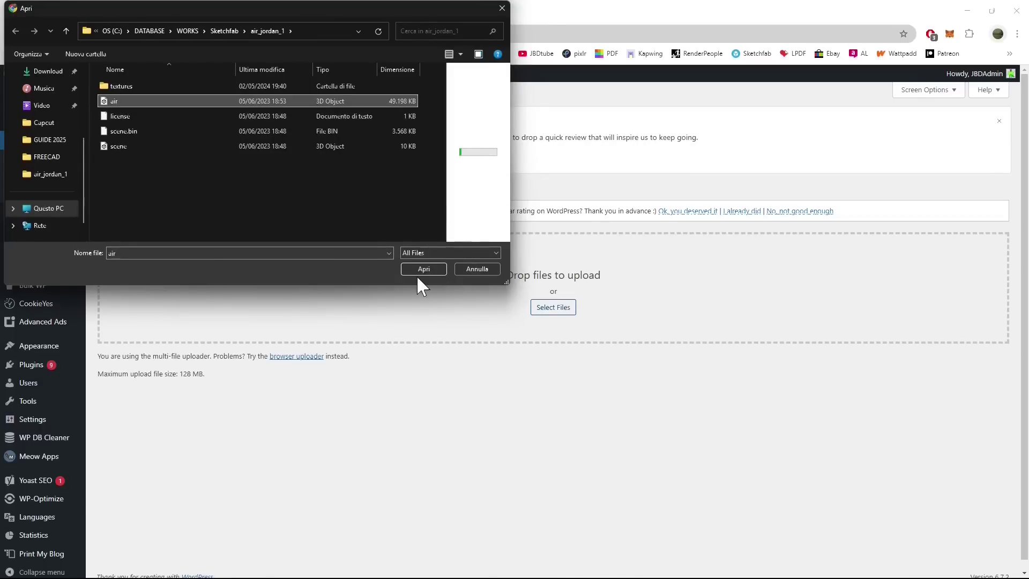
left_click(478, 270)
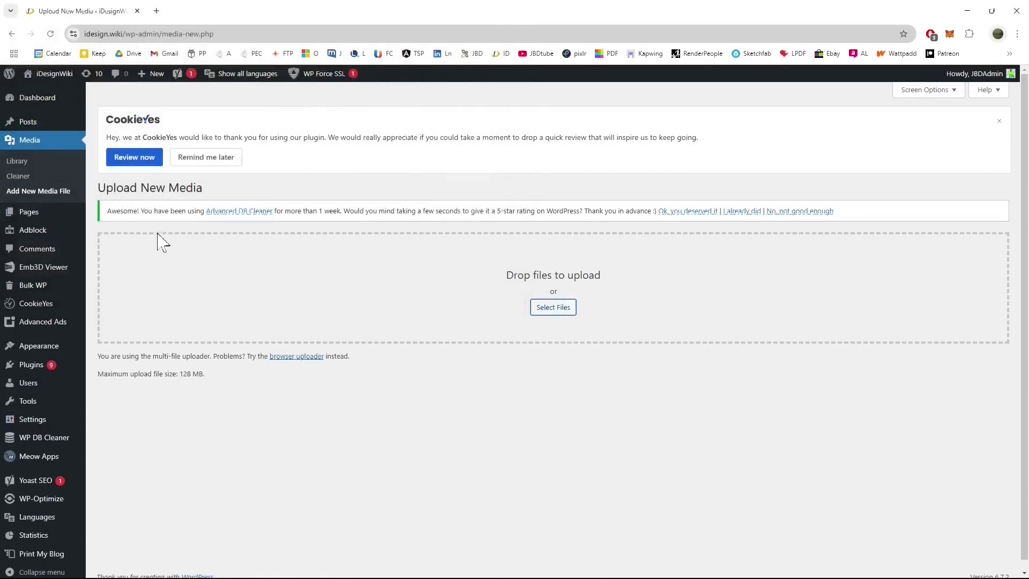
mouse_move(38, 124)
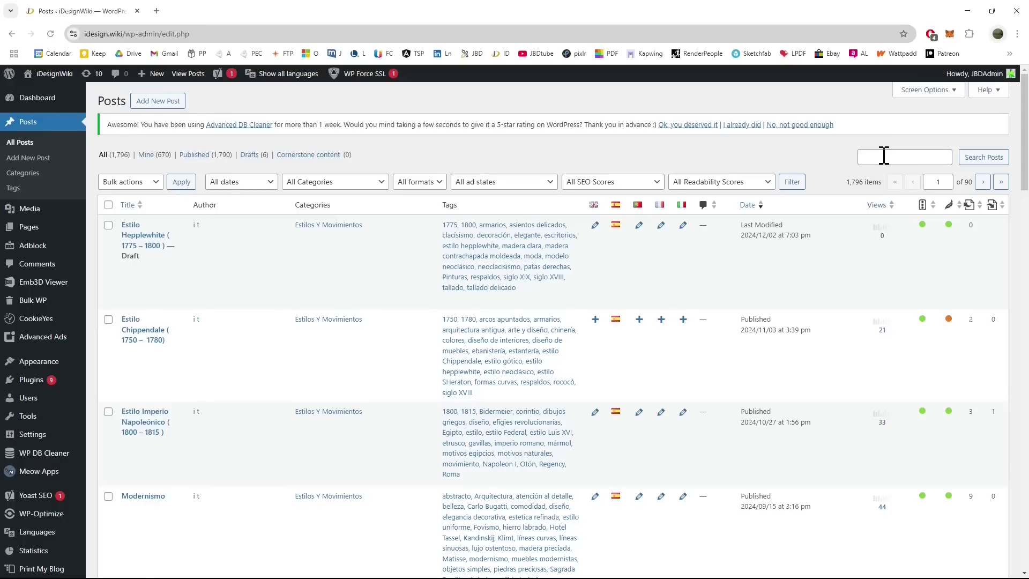
Start a new blank post and try searching the quick block picker for '3'.
left_click(140, 101)
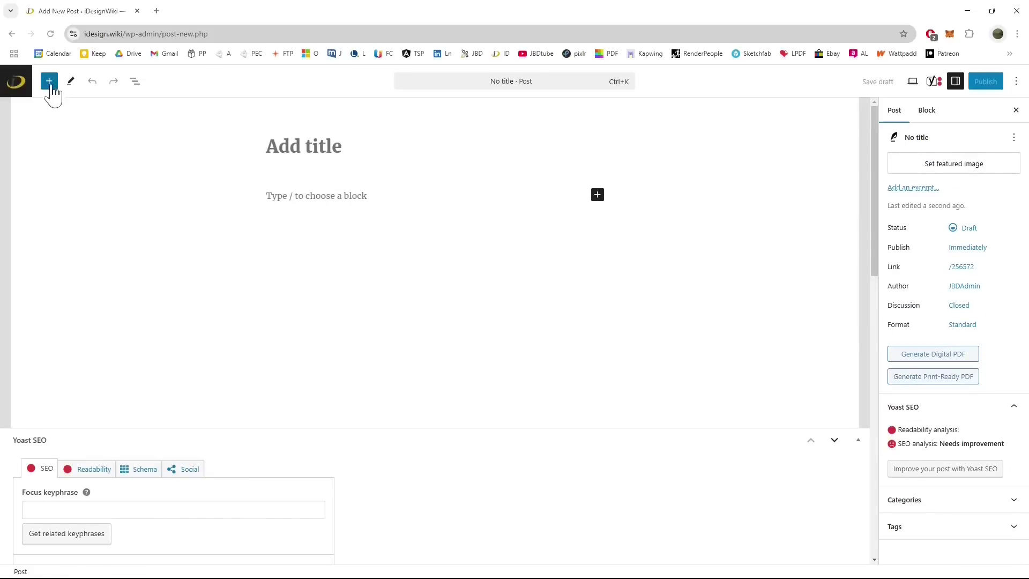
left_click(597, 195)
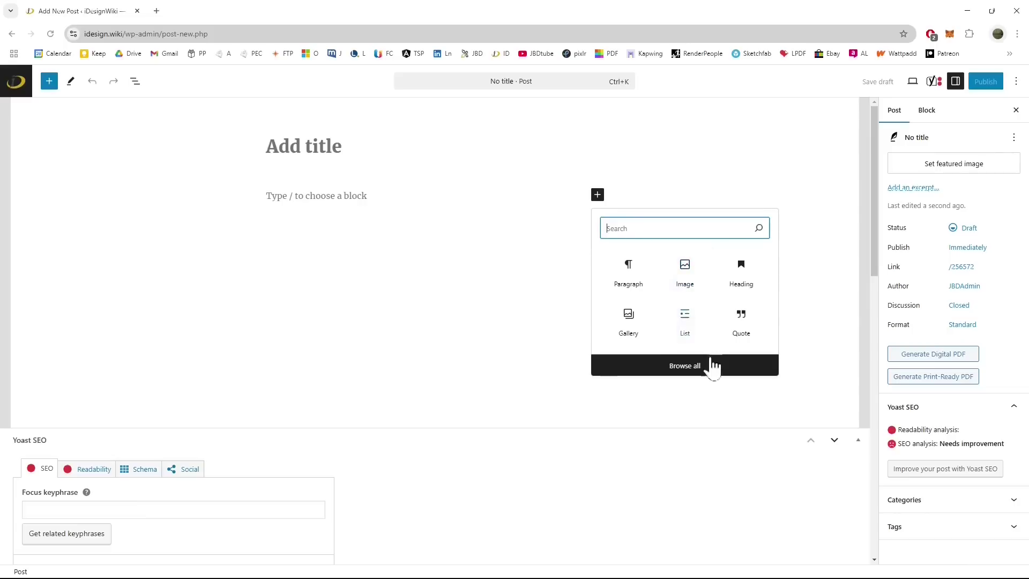
type("3d")
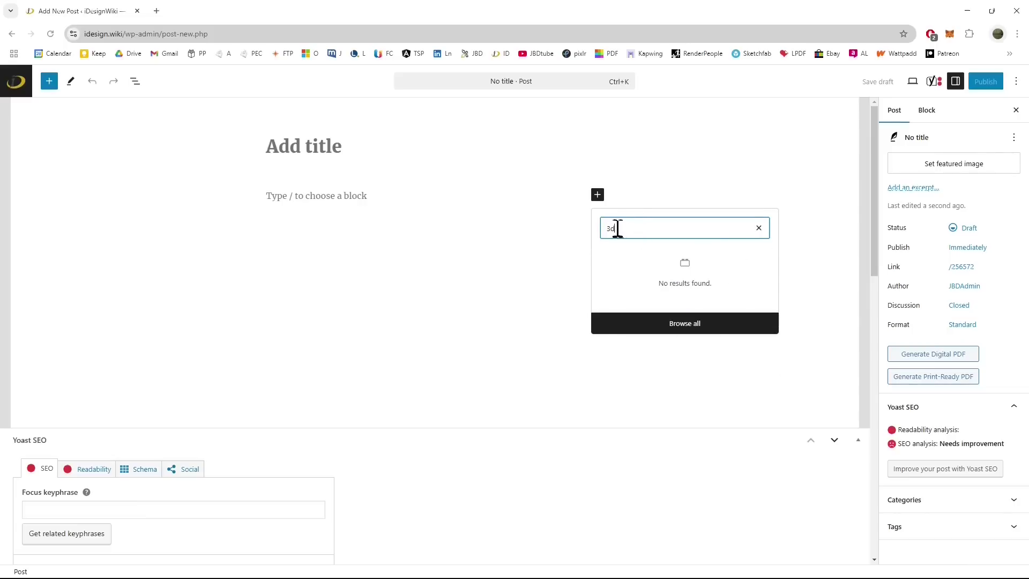
left_click(758, 228)
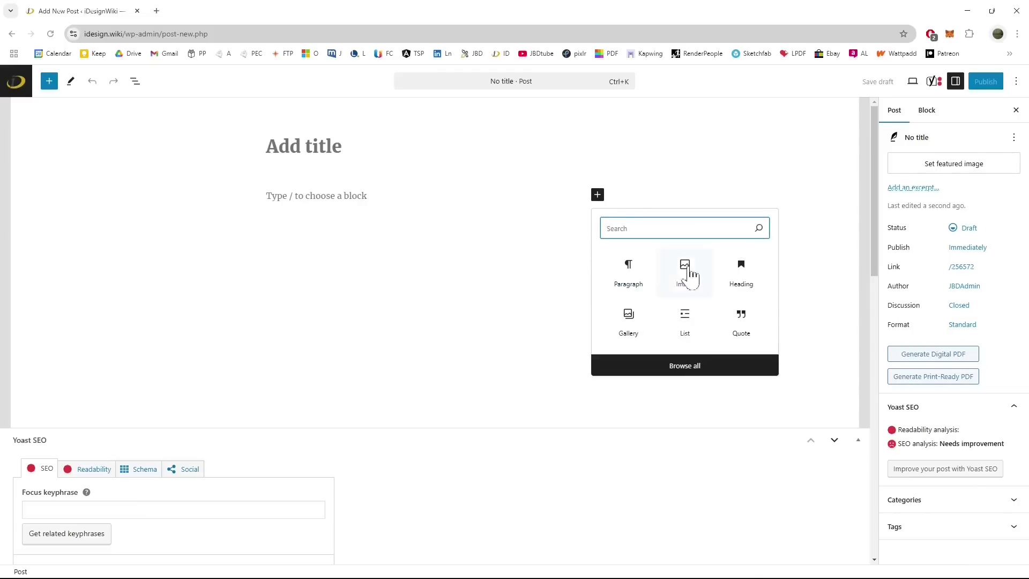
Search the full block library for '3' and install bPlugins' 3D Viewer block.
left_click(684, 368)
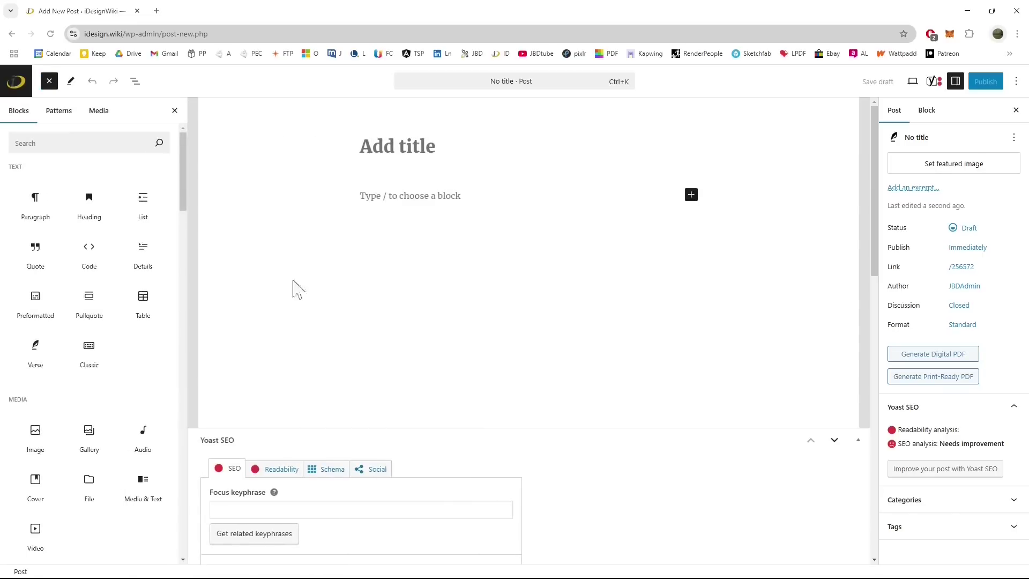
left_click(66, 146)
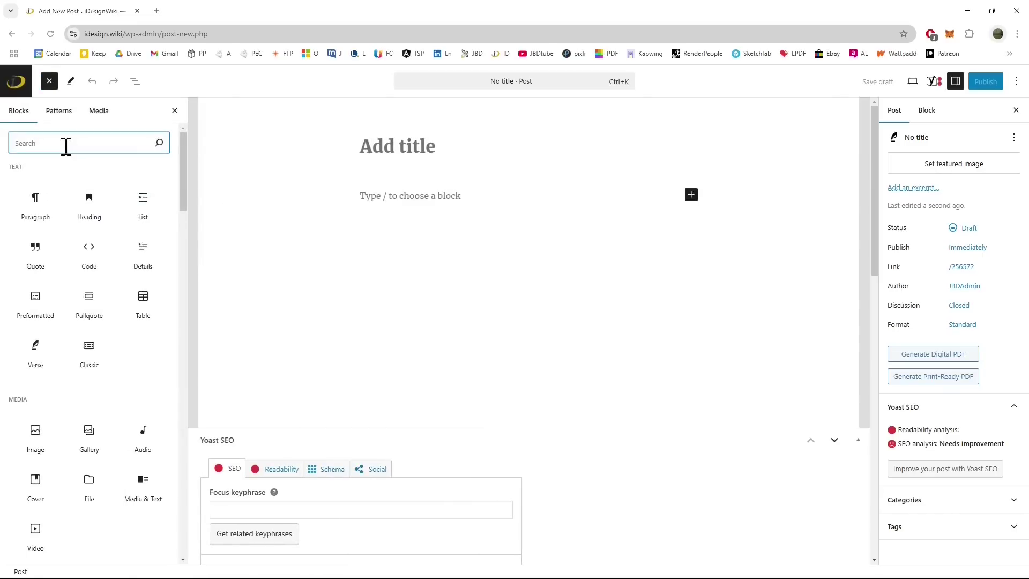
type("3d")
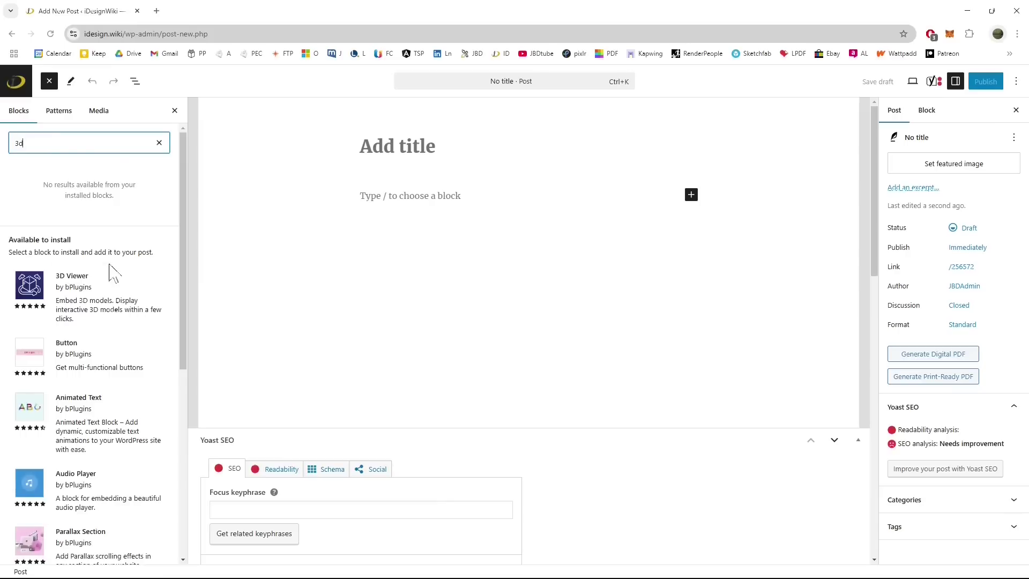
scroll(110, 308, "down", 3)
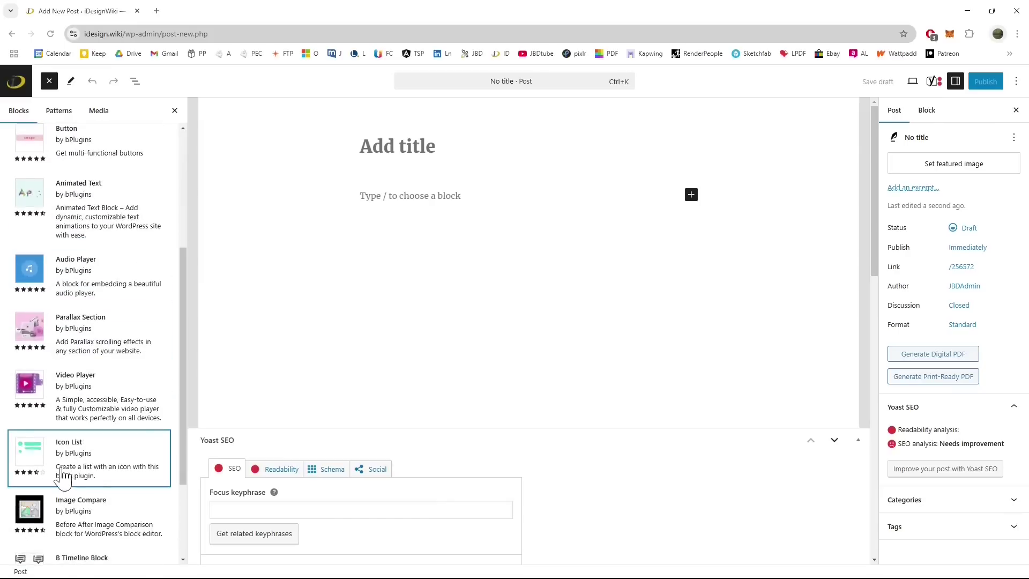
scroll(62, 472, "up", 3)
left_click(74, 238)
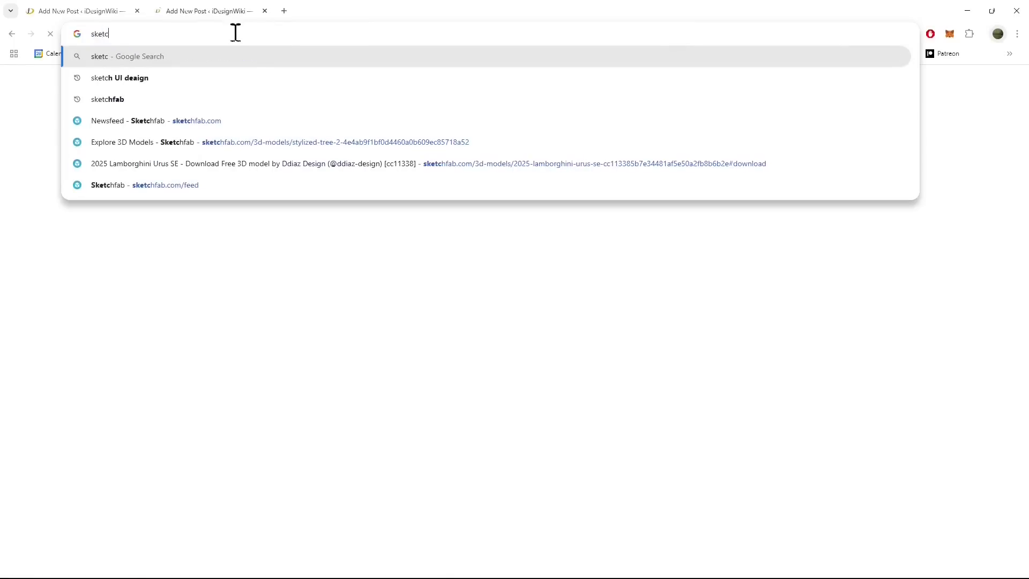
Open Sketchfab from a web search and search its models for 'nike air'.
key("Return")
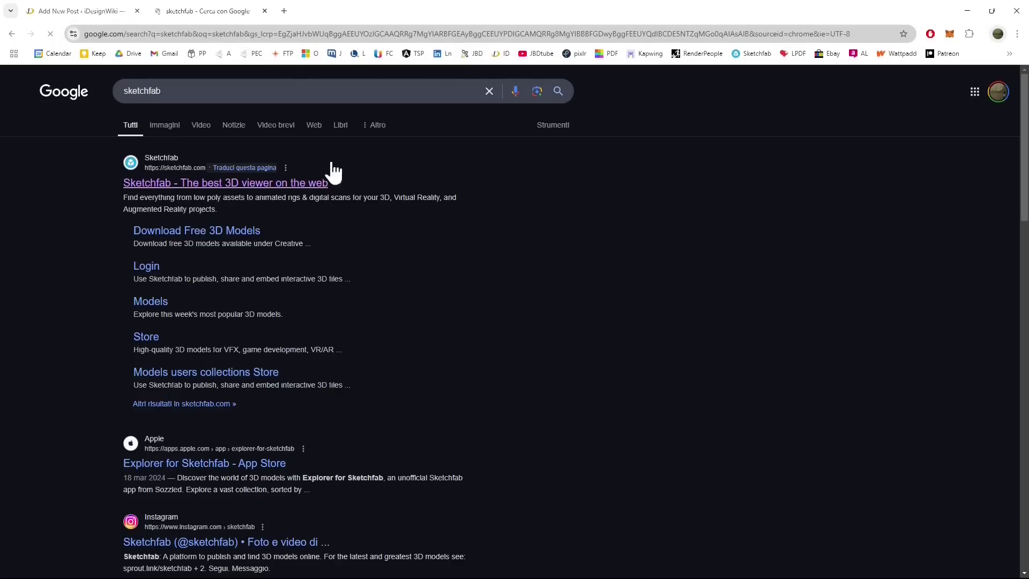
left_click(229, 184)
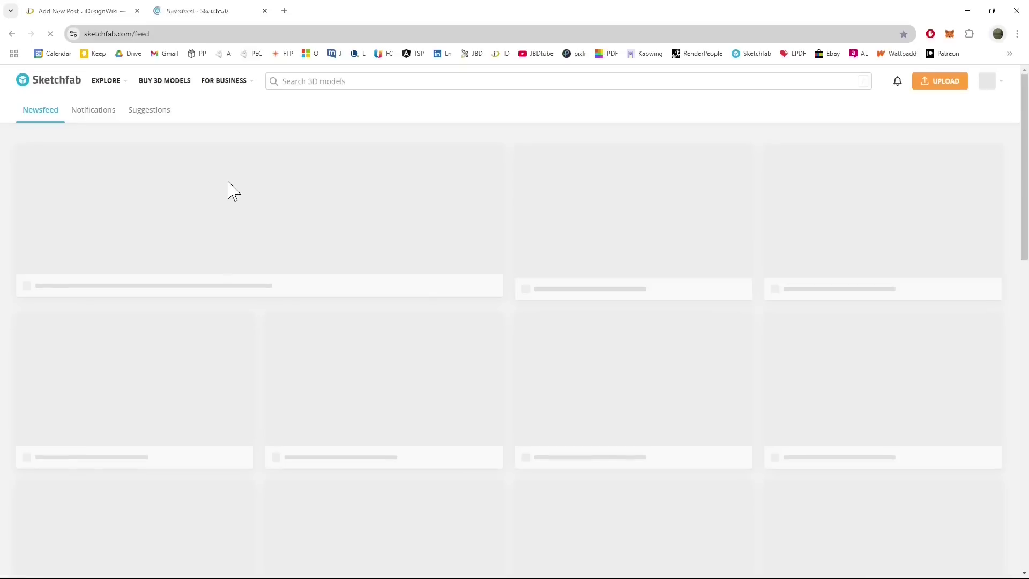
left_click(383, 81)
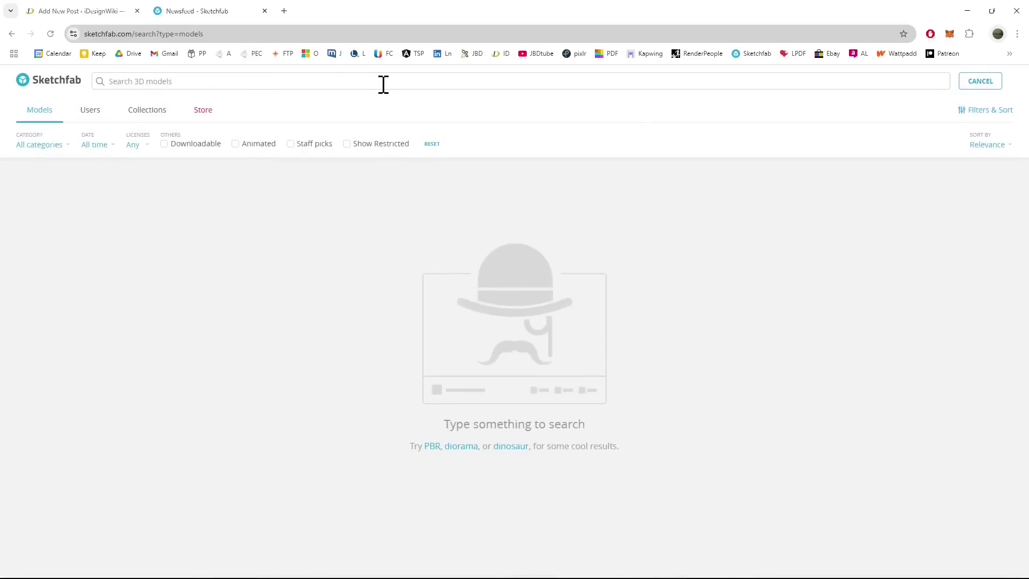
type("nike air")
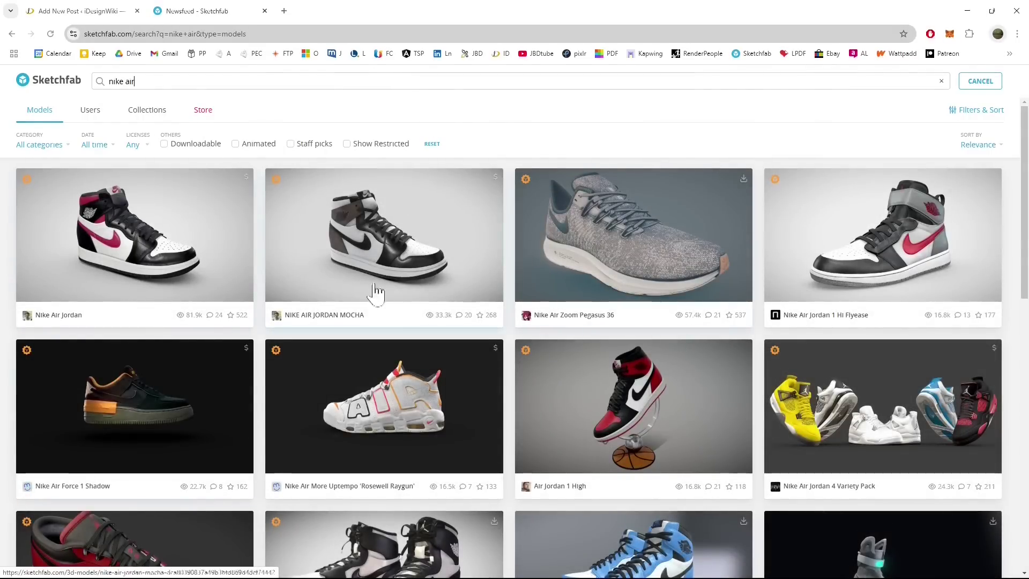
Filter results to downloadable models, excluding Standard and Editorial licenses.
left_click(164, 143)
left_click(136, 145)
left_click(139, 323)
left_click(139, 342)
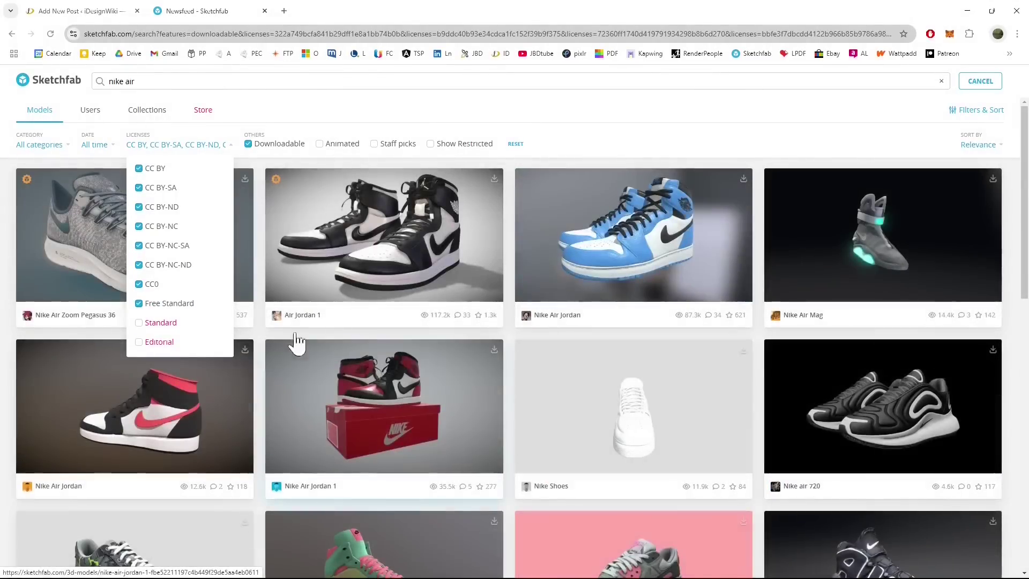
Open the Air Jordan 1 model's download options and highlight the GLB format.
left_click(456, 240)
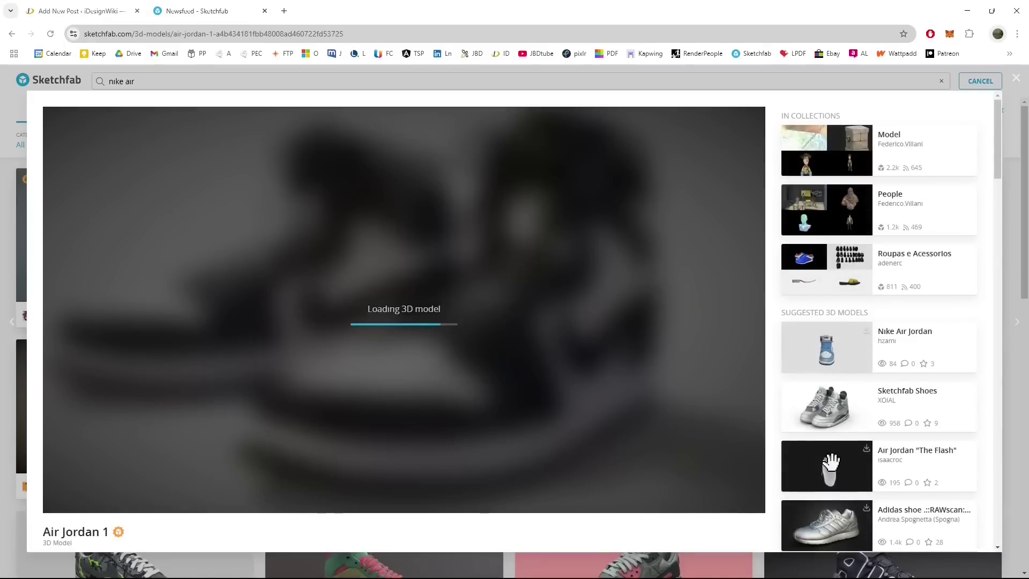
scroll(697, 504, "down", 1)
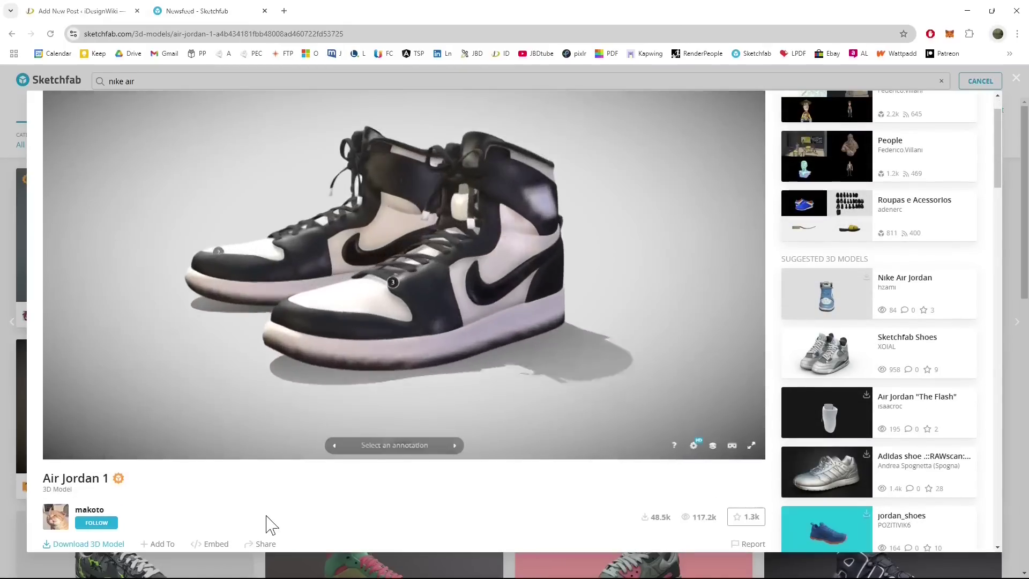
scroll(332, 511, "down", 4)
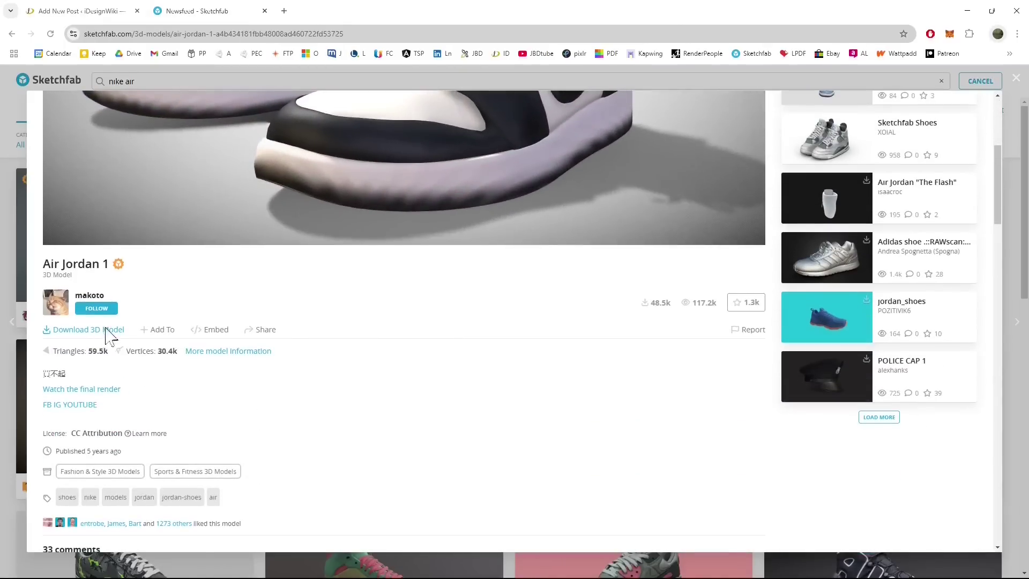
left_click(110, 330)
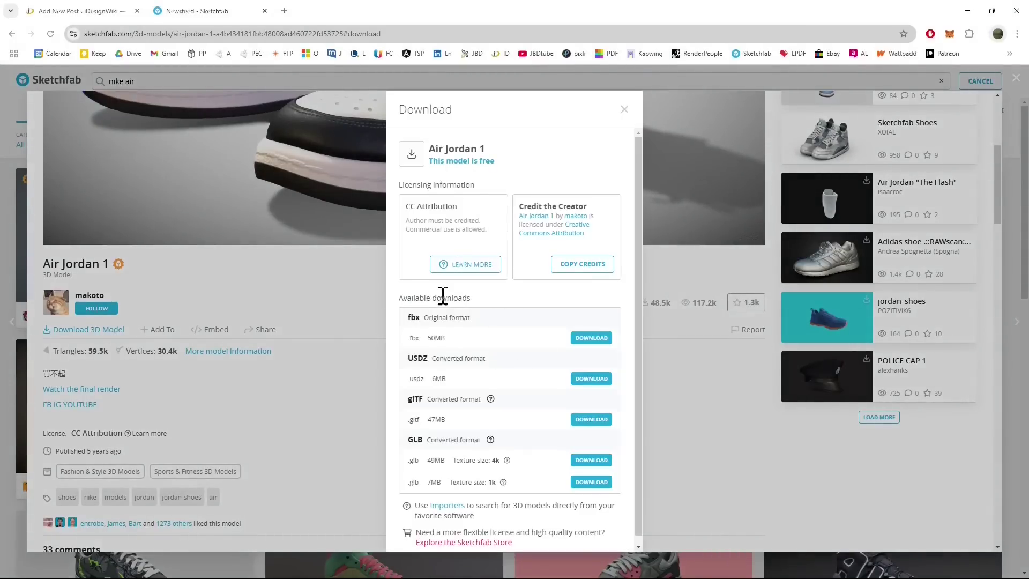
scroll(479, 370, "down", 1)
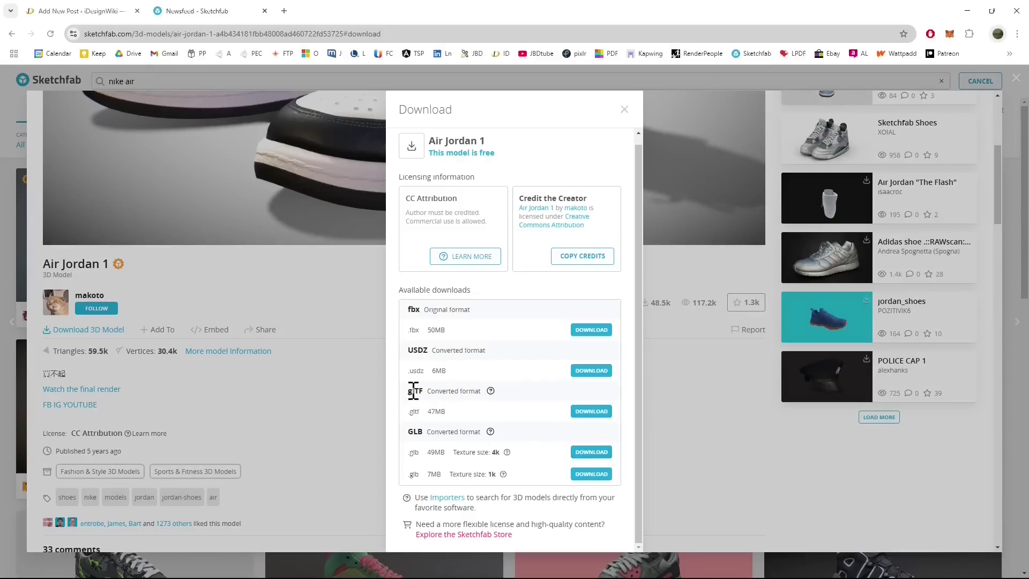
double_click(419, 431)
Back in the editor, pick air.glb from the Media Library as the 3D Viewer block's model source.
left_click(94, 14)
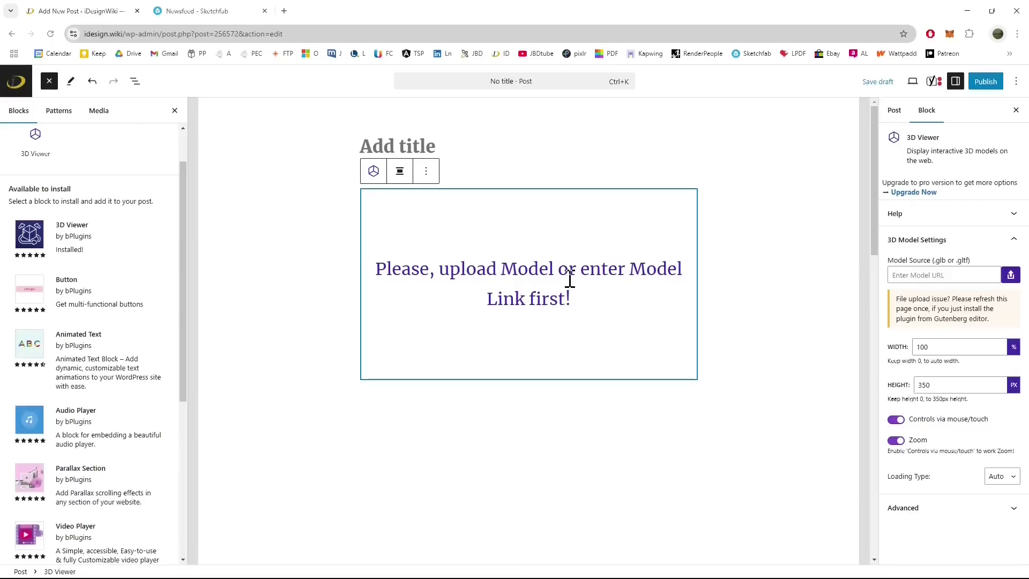
left_click(1011, 277)
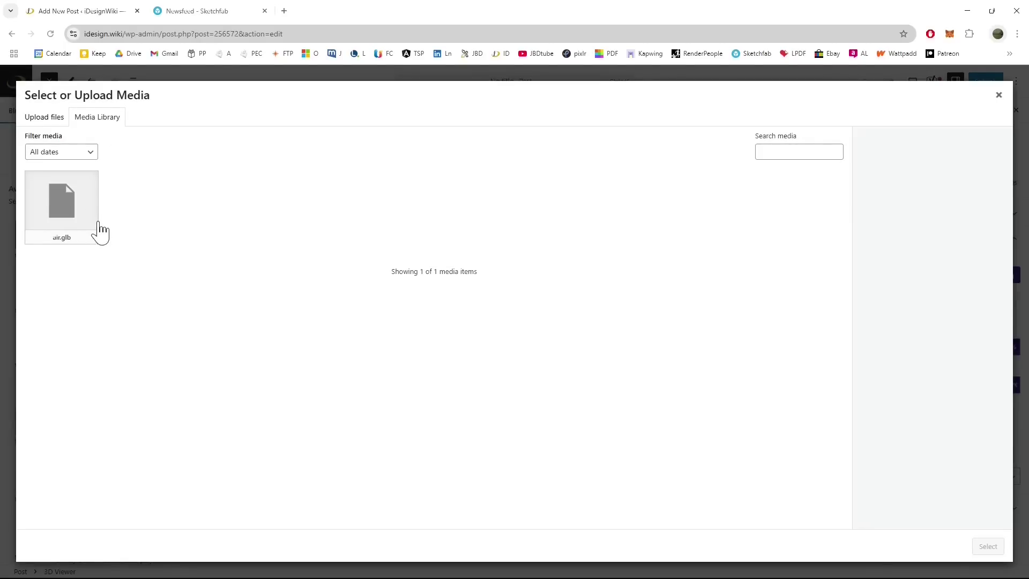
left_click(98, 222)
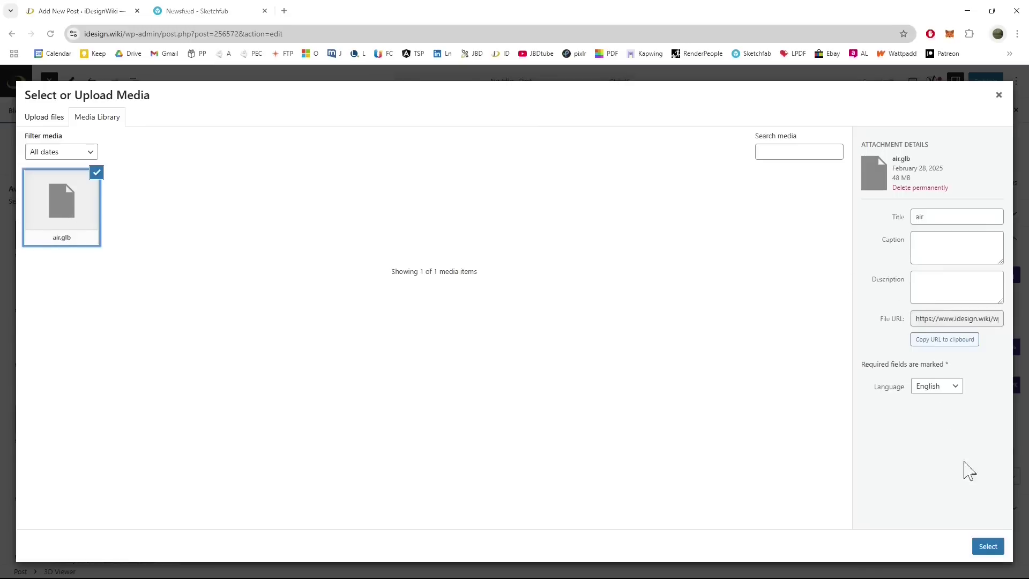
left_click(986, 545)
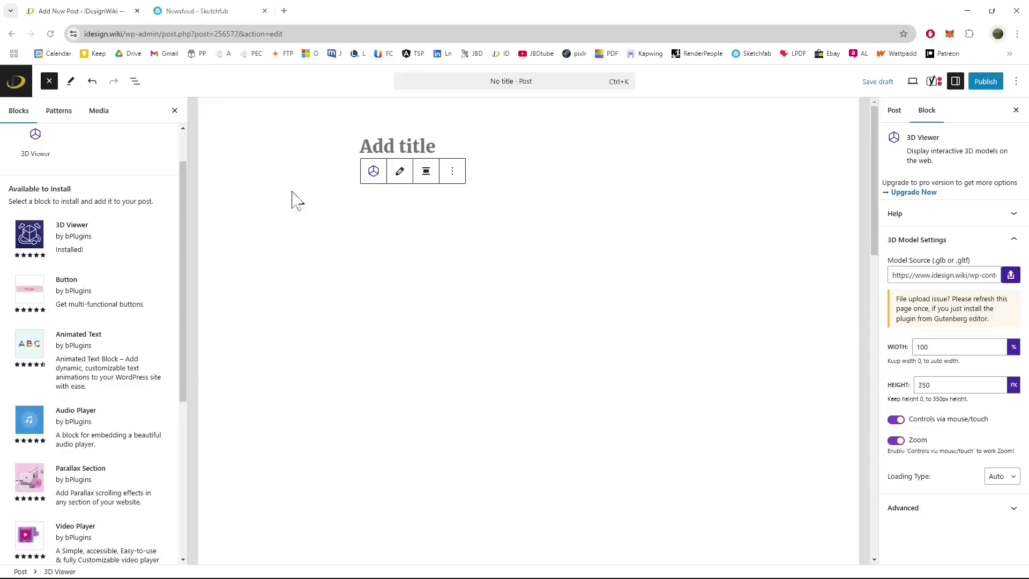
left_click(373, 176)
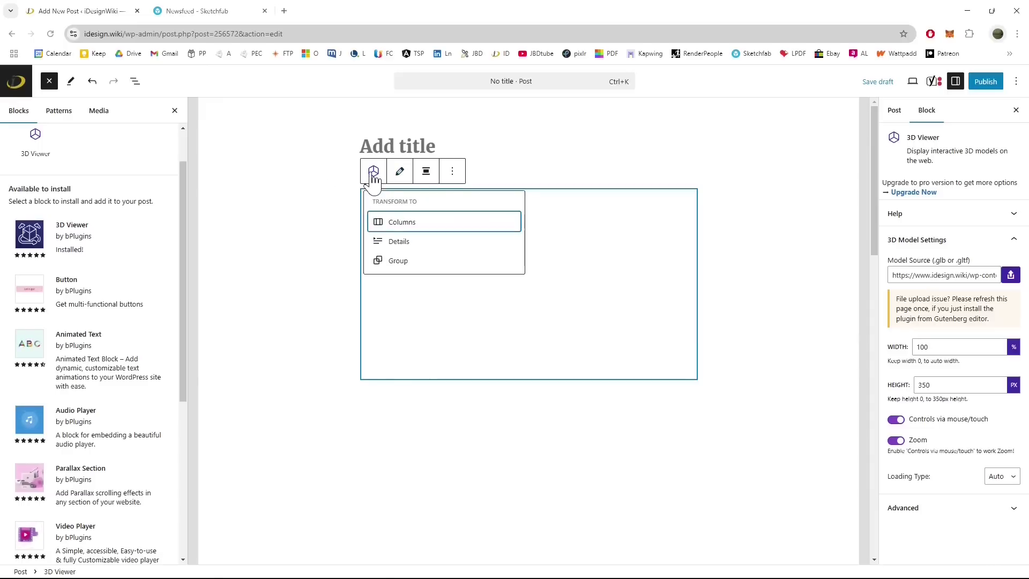
left_click(399, 181)
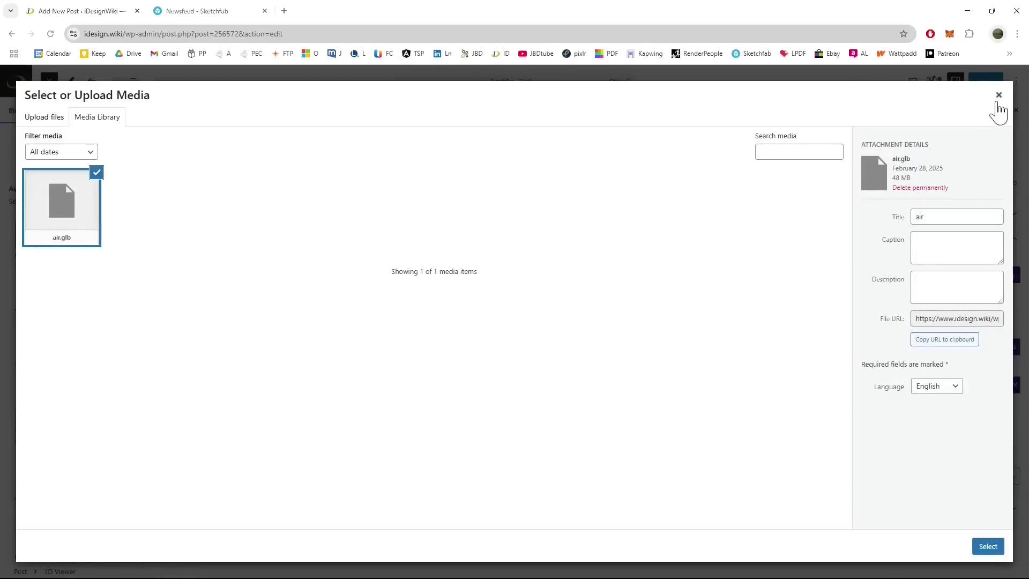
Close the media picker, save the draft, and choose Preview in new tab.
left_click(997, 101)
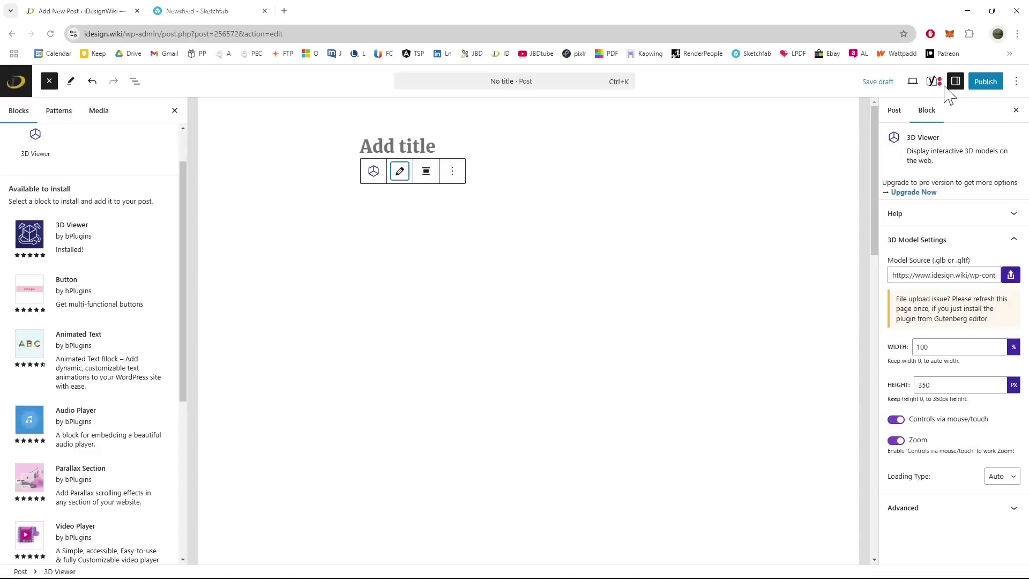
left_click(878, 82)
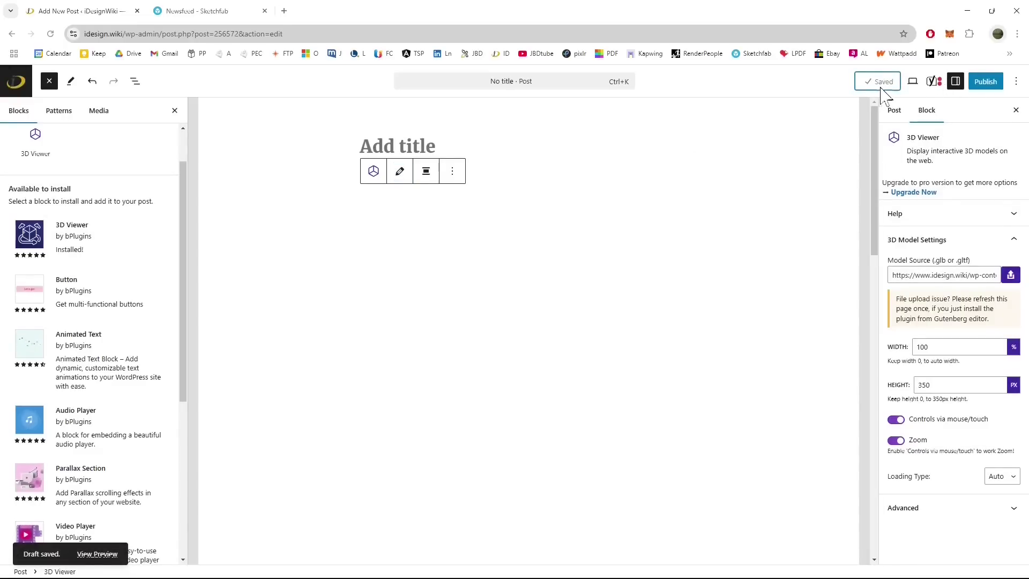
left_click(912, 80)
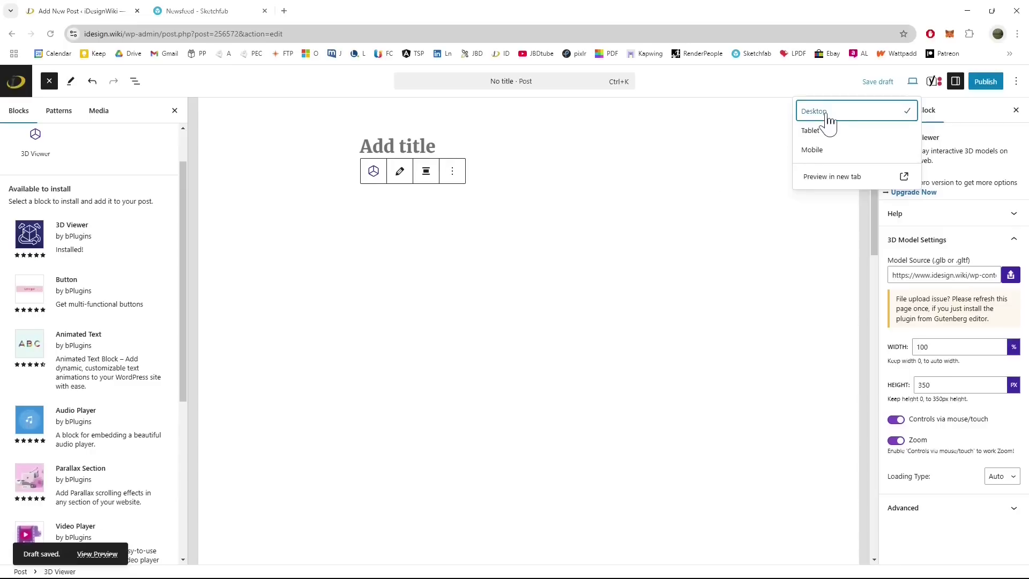
left_click(840, 178)
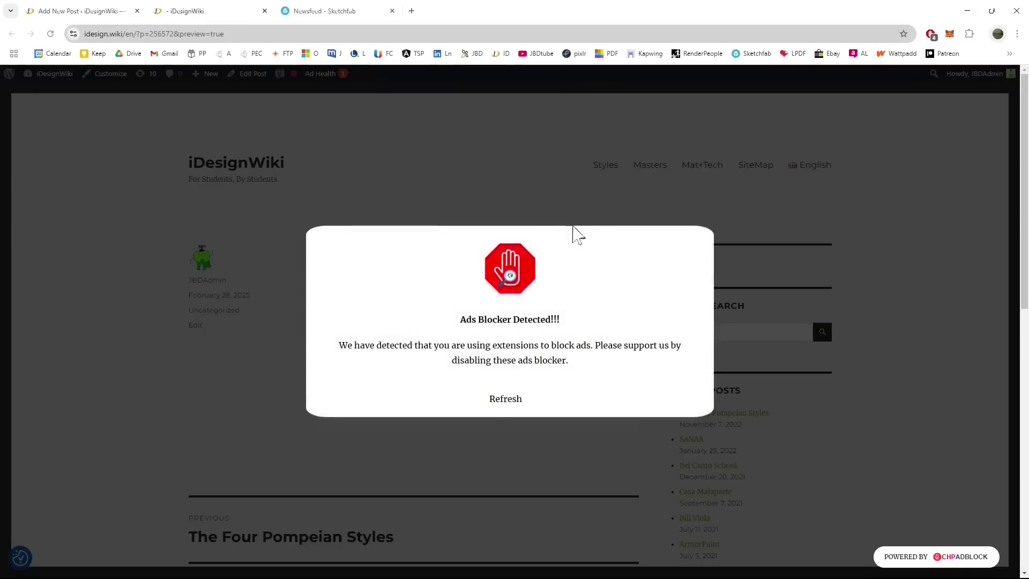
Pause the AdBlock extension on this site to clear the warning.
left_click(931, 34)
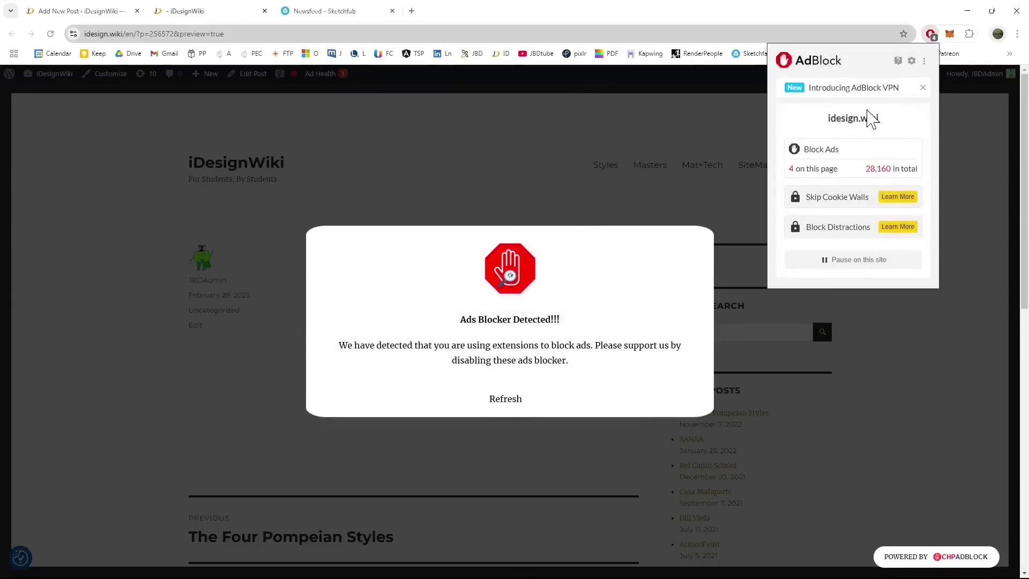
left_click(859, 260)
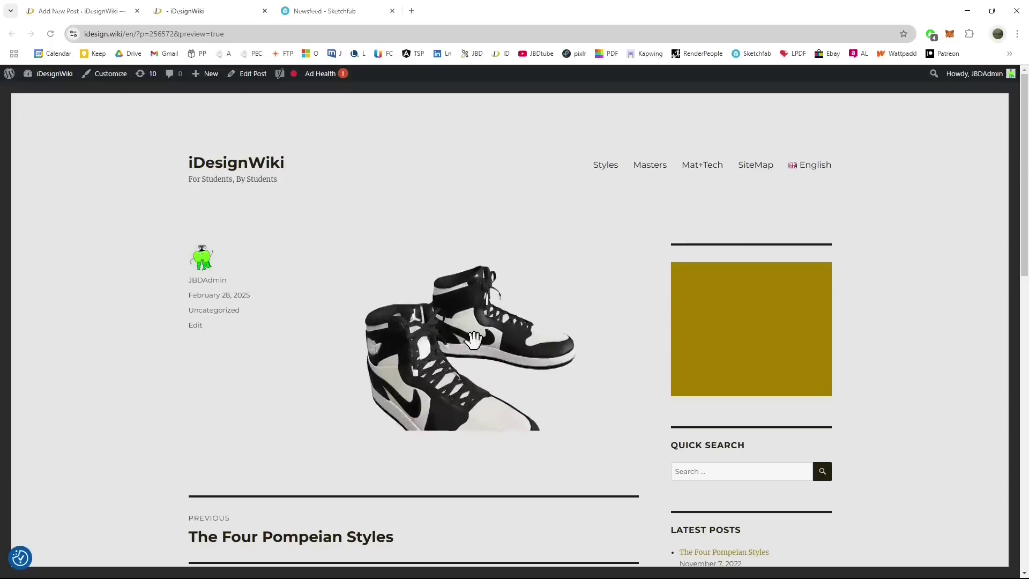
Orbit and zoom the Air Jordan sneakers in the preview, then return to the post editor.
mouse_move(475, 342)
left_mouse_down()
mouse_move(487, 381)
mouse_move(482, 351)
mouse_move(547, 368)
mouse_move(514, 361)
mouse_move(512, 348)
left_mouse_up()
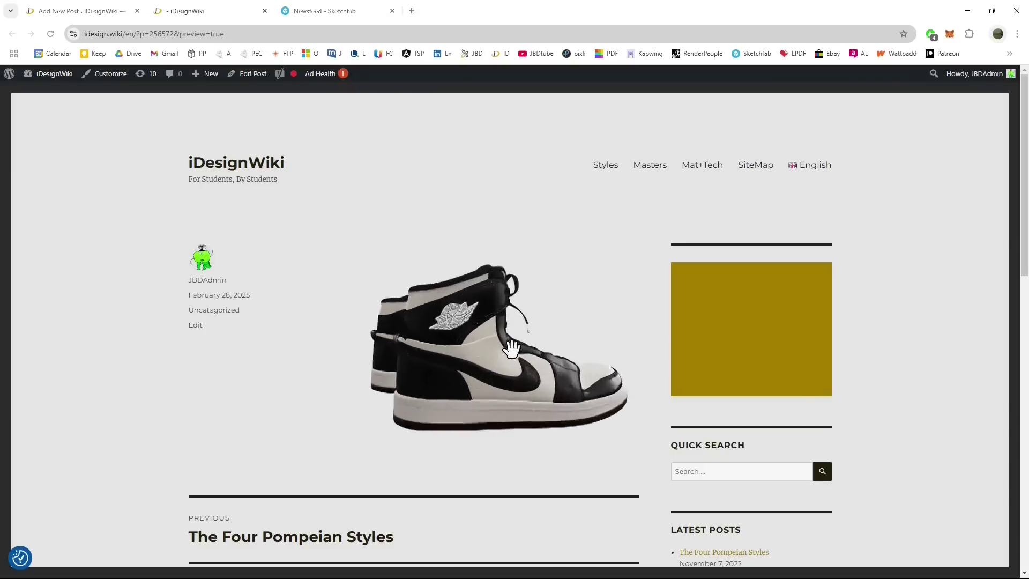
scroll(491, 361, "up", 5)
scroll(471, 368, "down", 5)
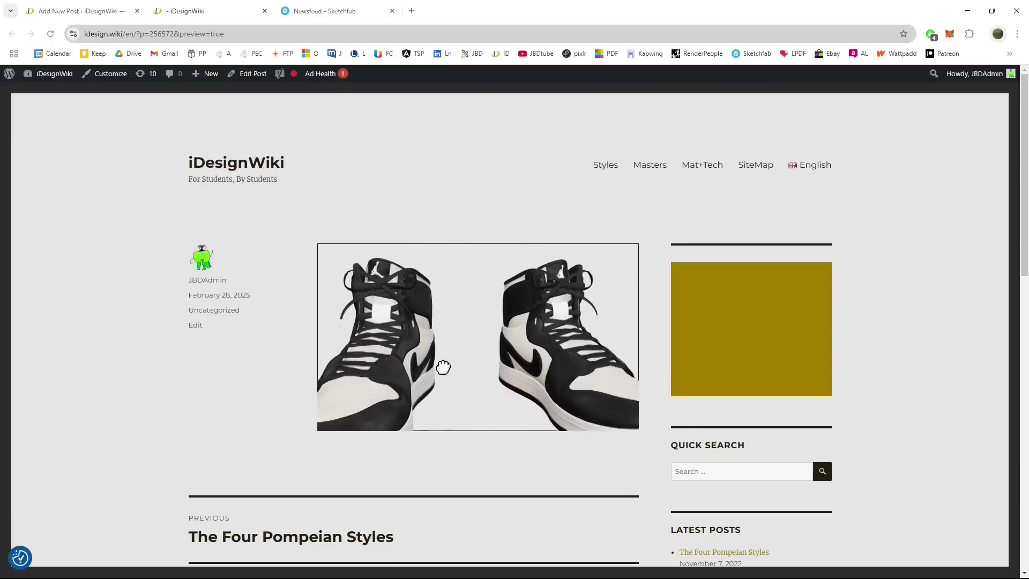
scroll(440, 366, "up", 2)
scroll(440, 366, "down", 14)
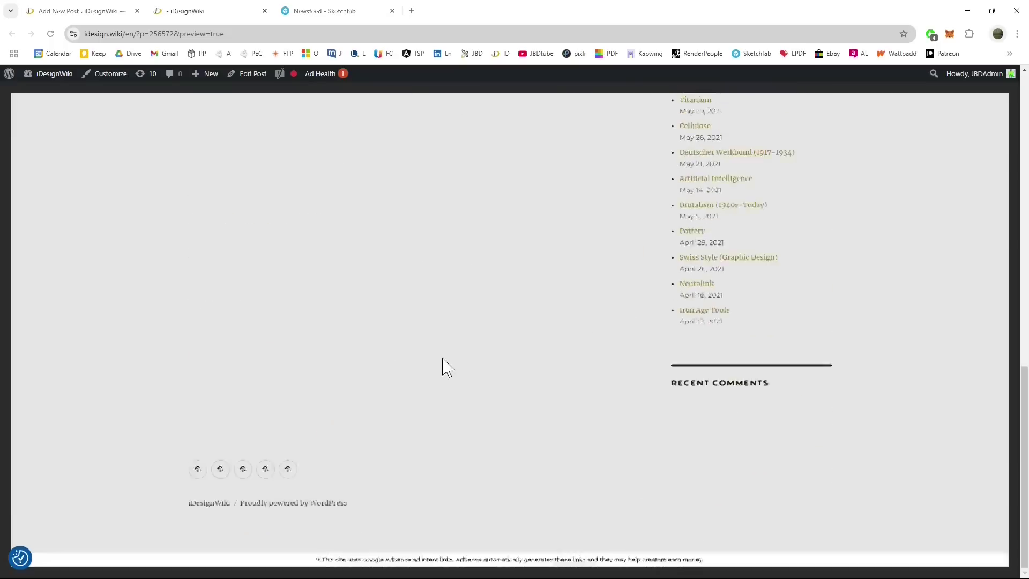
scroll(445, 368, "up", 13)
scroll(452, 363, "down", 5)
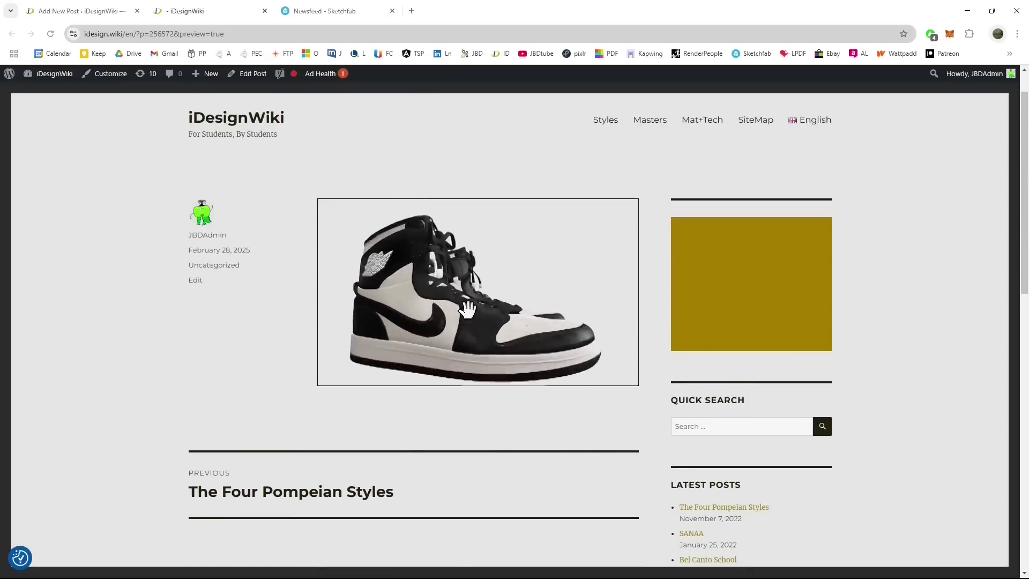
scroll(434, 314, "up", 2)
scroll(434, 315, "down", 2)
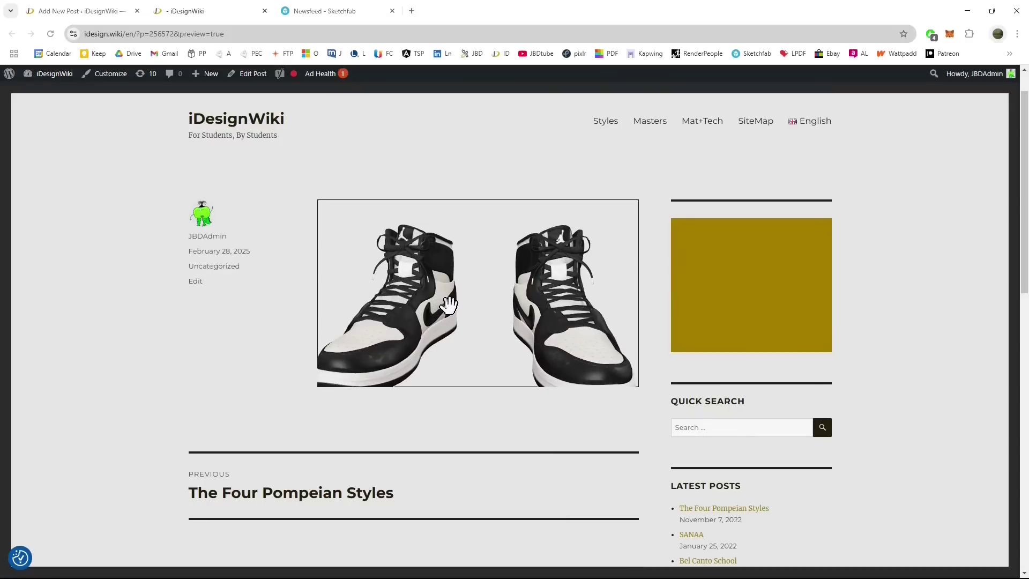
mouse_move(461, 301)
left_mouse_down()
mouse_move(413, 291)
mouse_move(421, 298)
left_mouse_up()
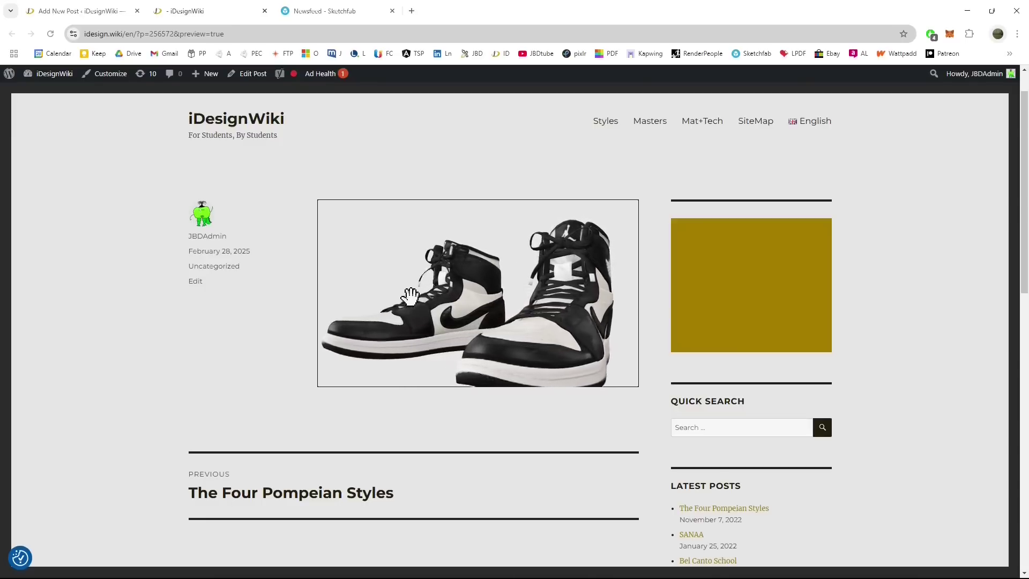
left_click(89, 7)
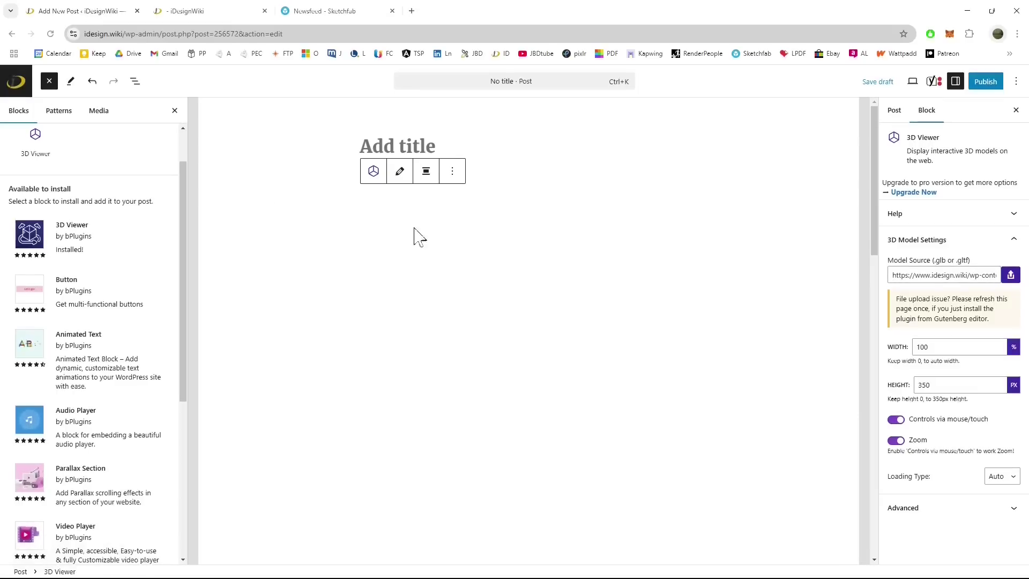
Set the 3D Viewer block's width and height to 300.
left_click(932, 276)
left_click_drag(905, 275, 1024, 292)
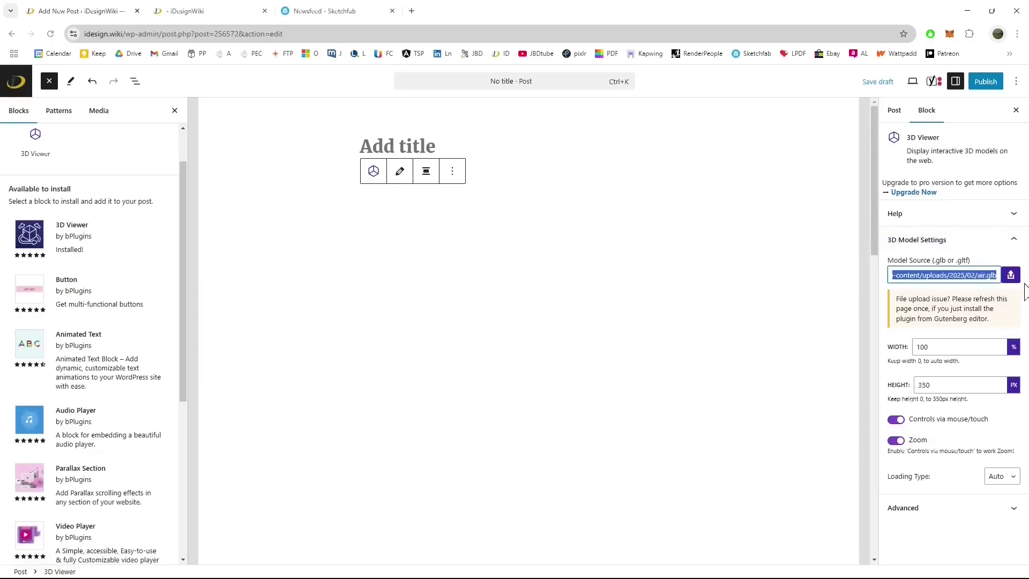
left_click_drag(955, 347, 906, 363)
type("300")
left_click(943, 382)
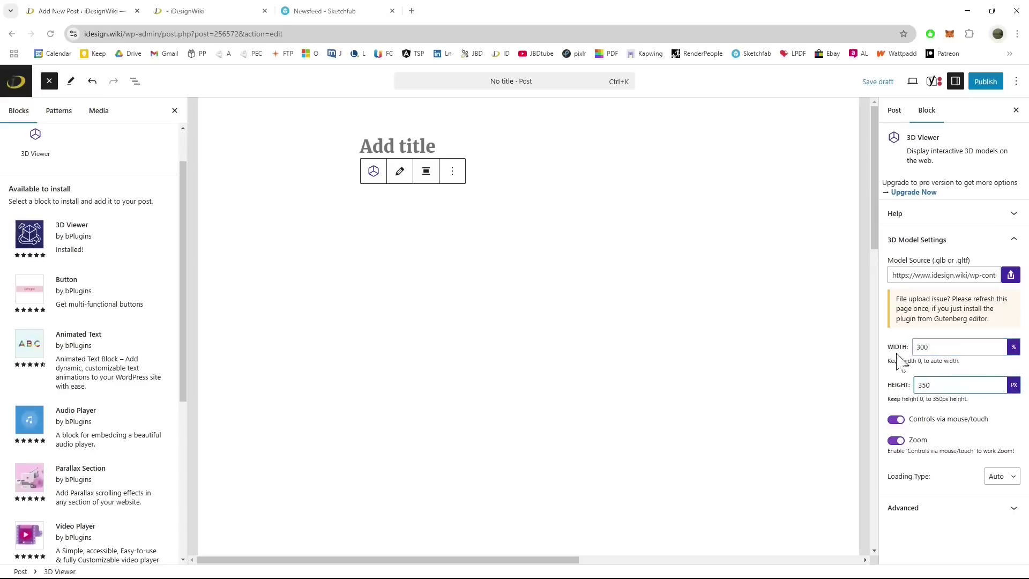
left_click(934, 346)
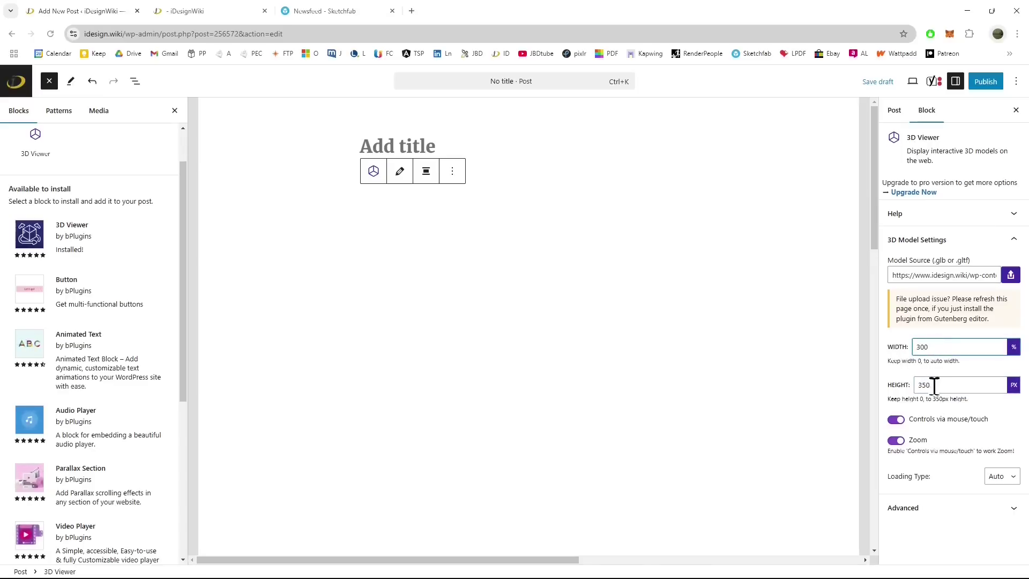
left_click_drag(933, 385, 901, 396)
type("300")
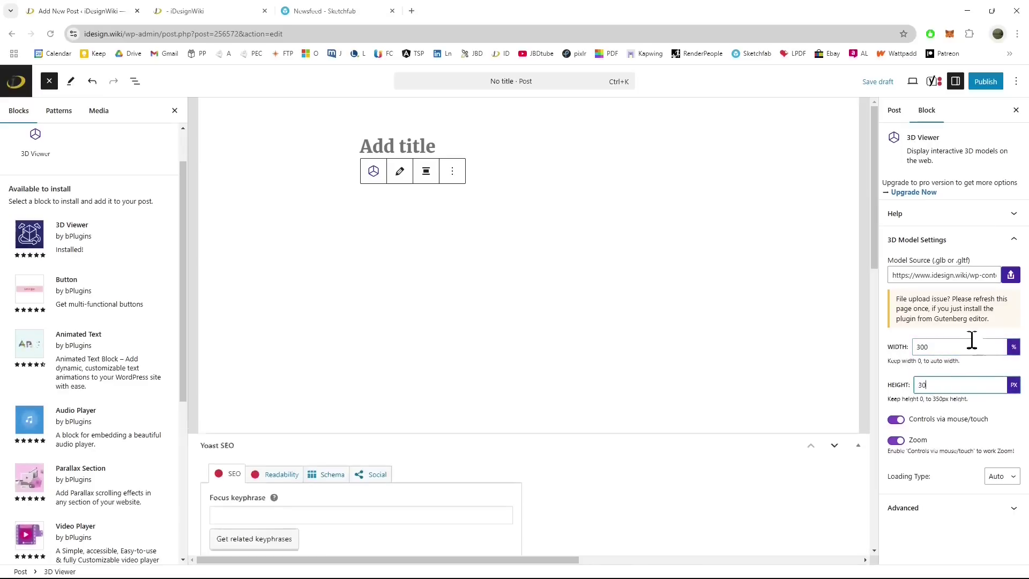
left_click(965, 345)
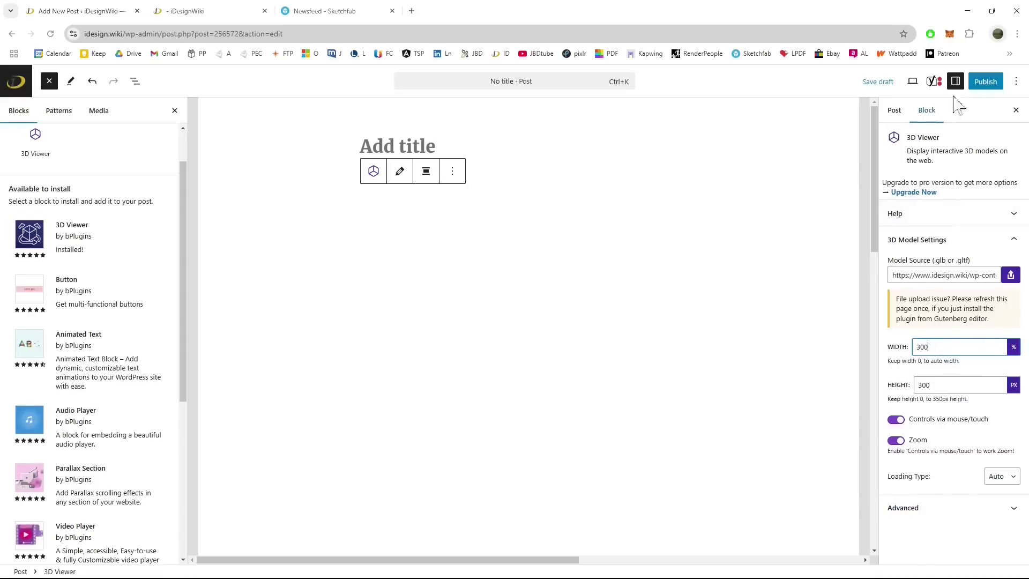
left_click(905, 453)
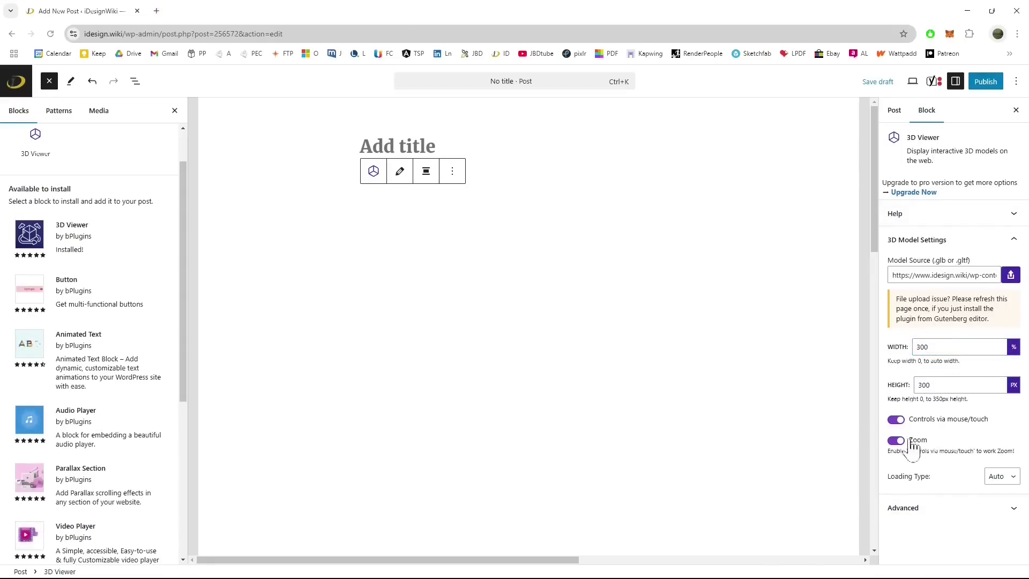
Switch the block's loading type to Lazy and expand the Advanced settings.
left_click(991, 481)
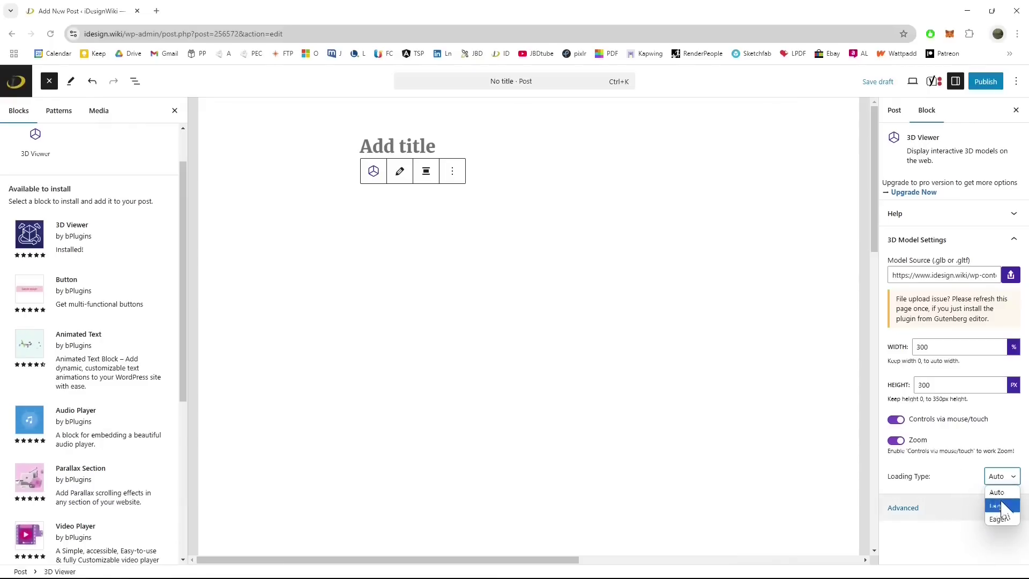
left_click(997, 506)
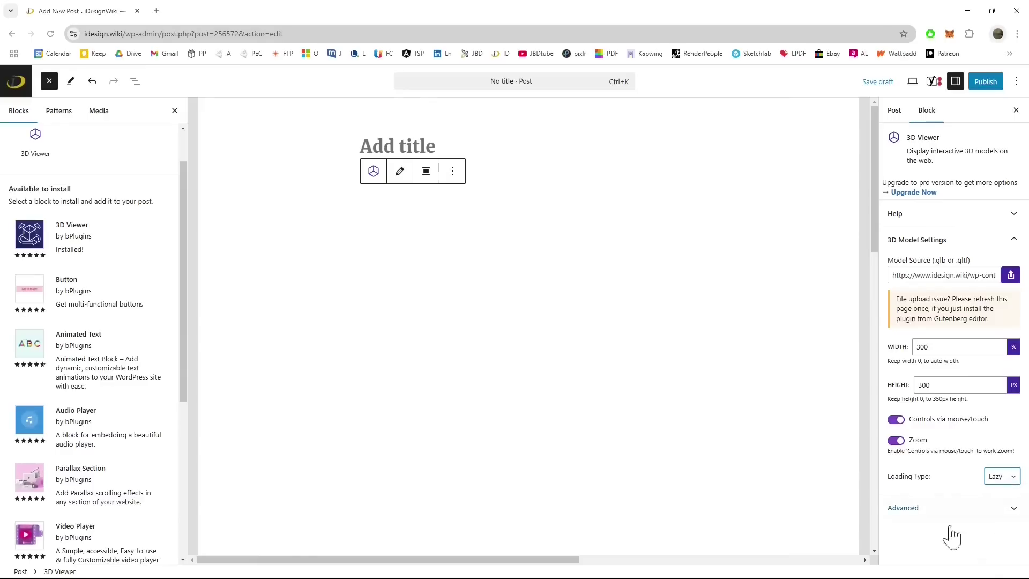
left_click(1012, 508)
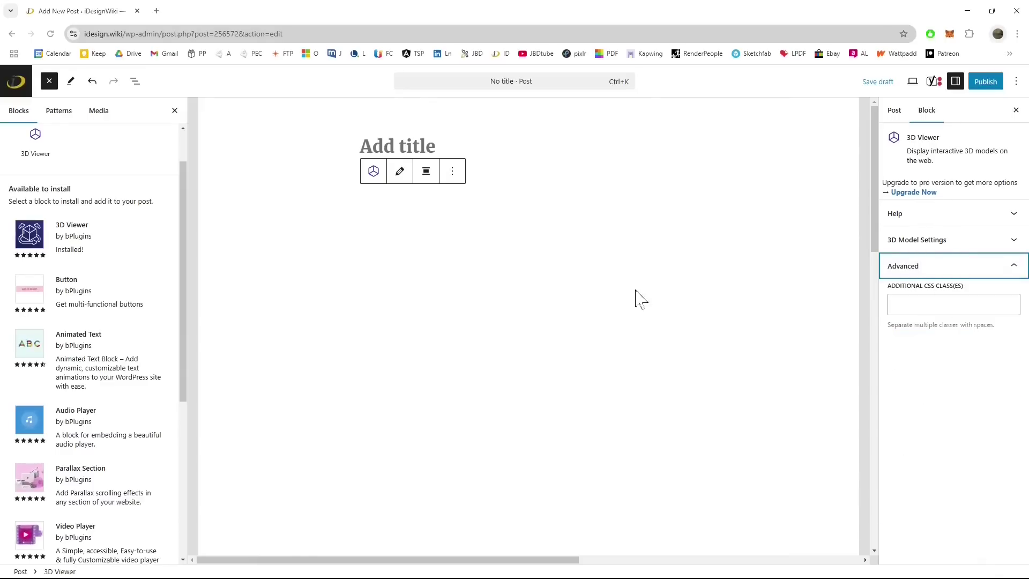
Deselect the block, close the block library, check the editor options, then head to the admin area.
left_click(403, 141)
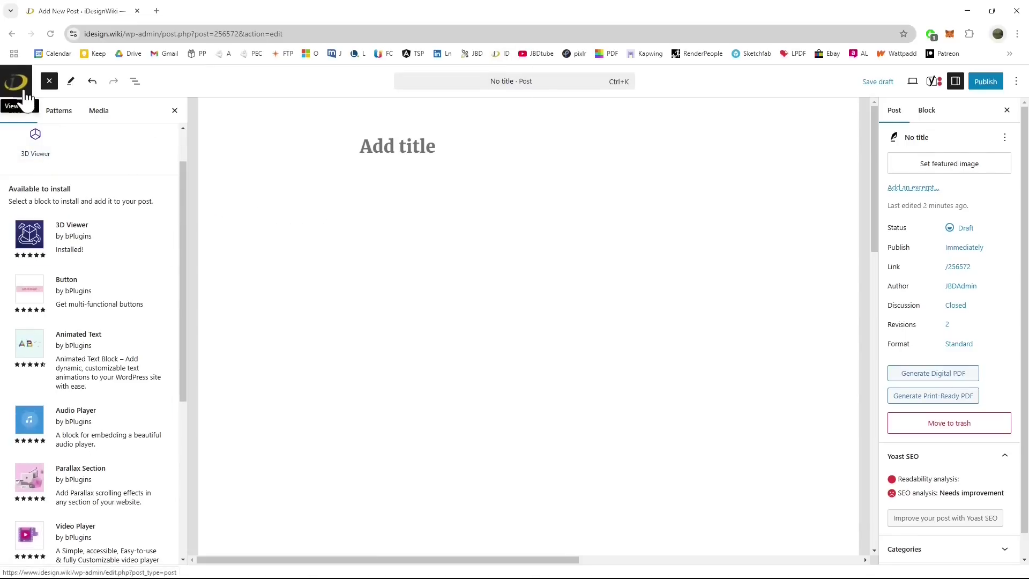
left_click(174, 110)
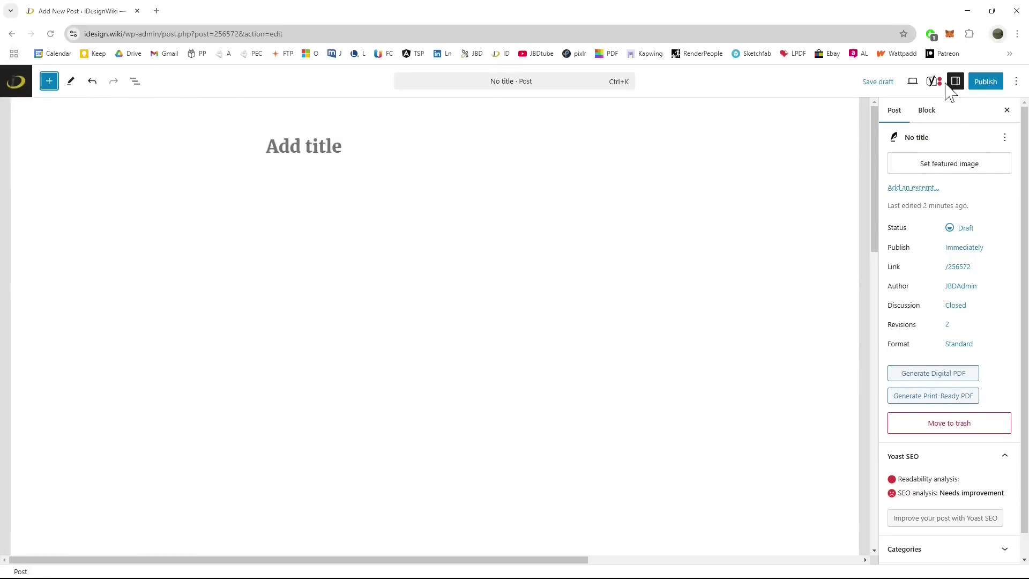
left_click(1016, 82)
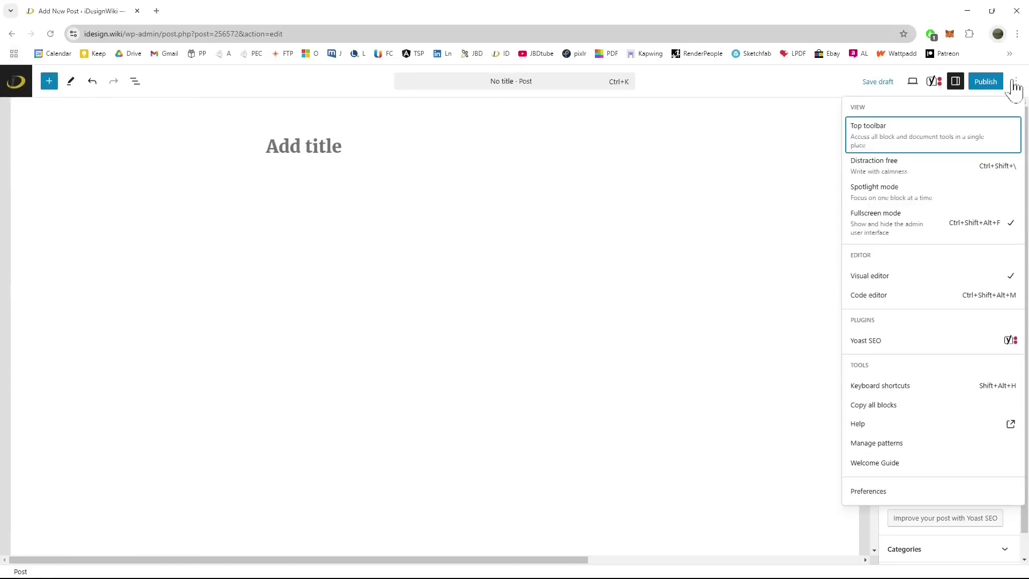
key("Escape")
left_click(16, 91)
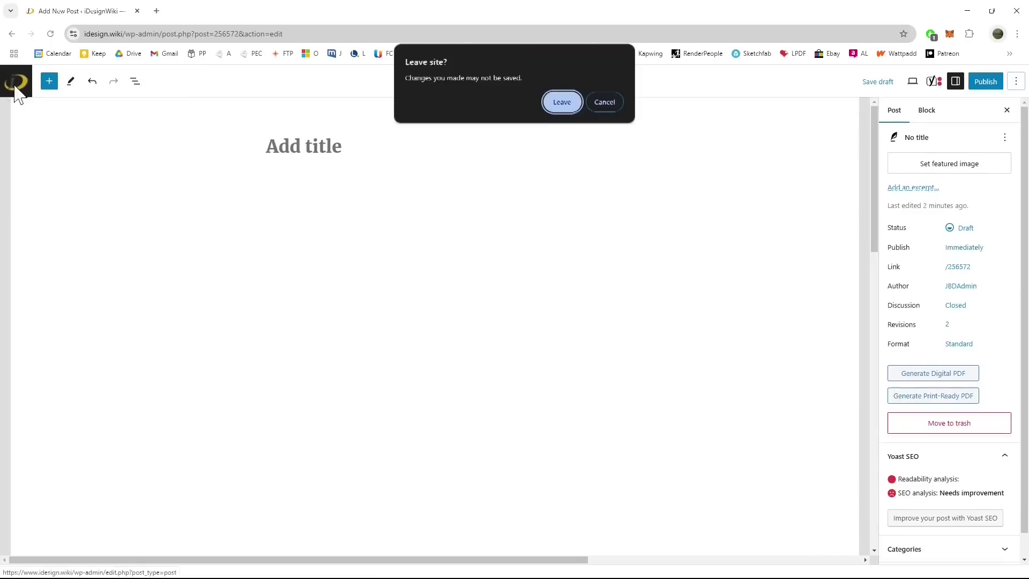
Confirm leaving the editor, then permanently delete woocommerce-placeholder from the Media Library.
left_click(567, 105)
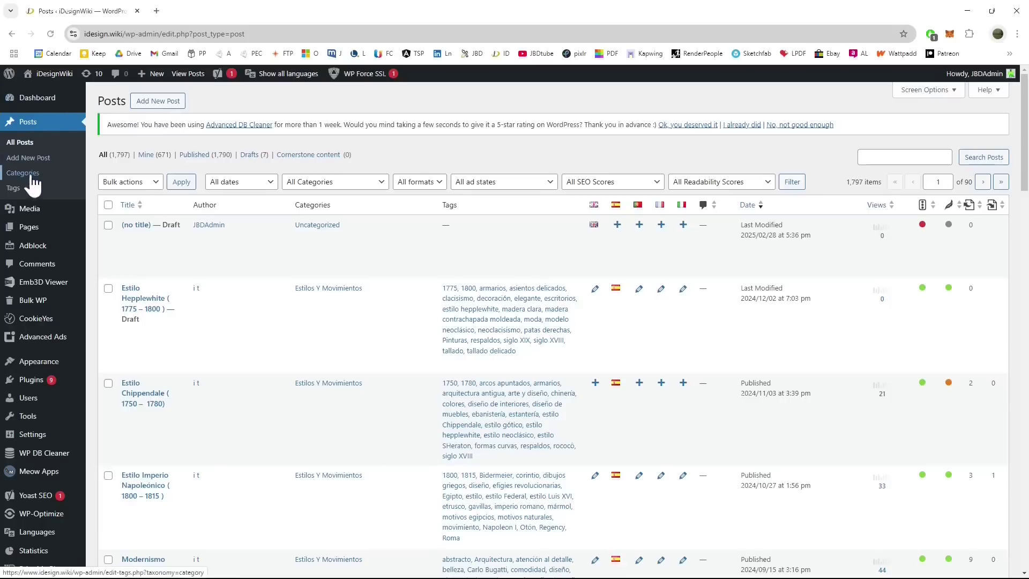
mouse_move(36, 212)
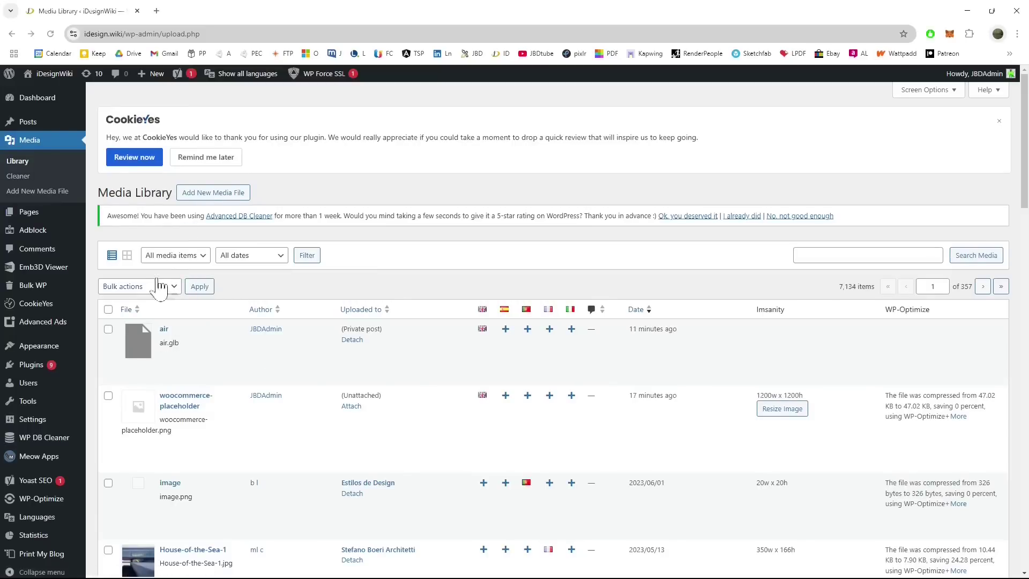
scroll(160, 355, "down", 2)
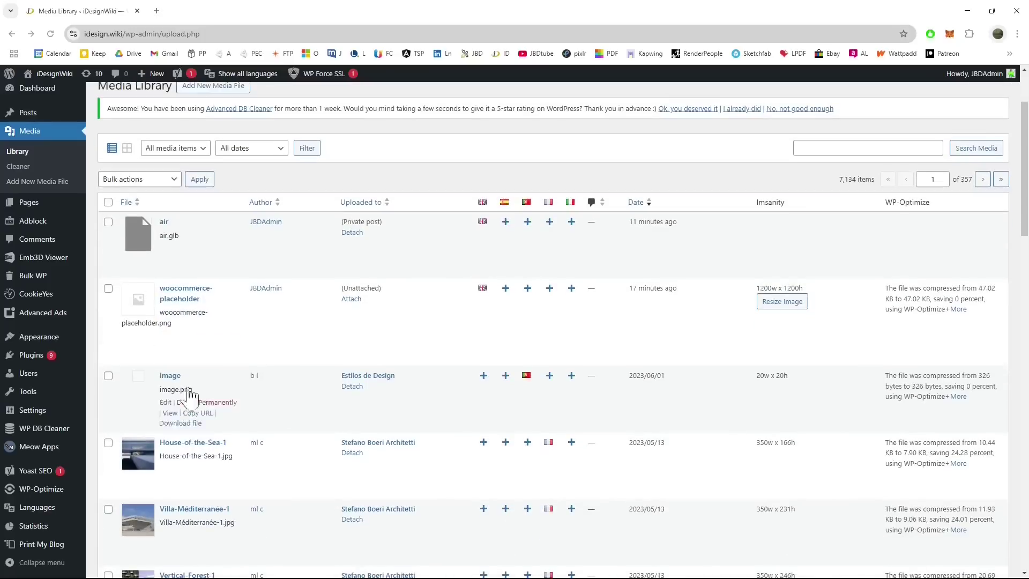
left_click(202, 336)
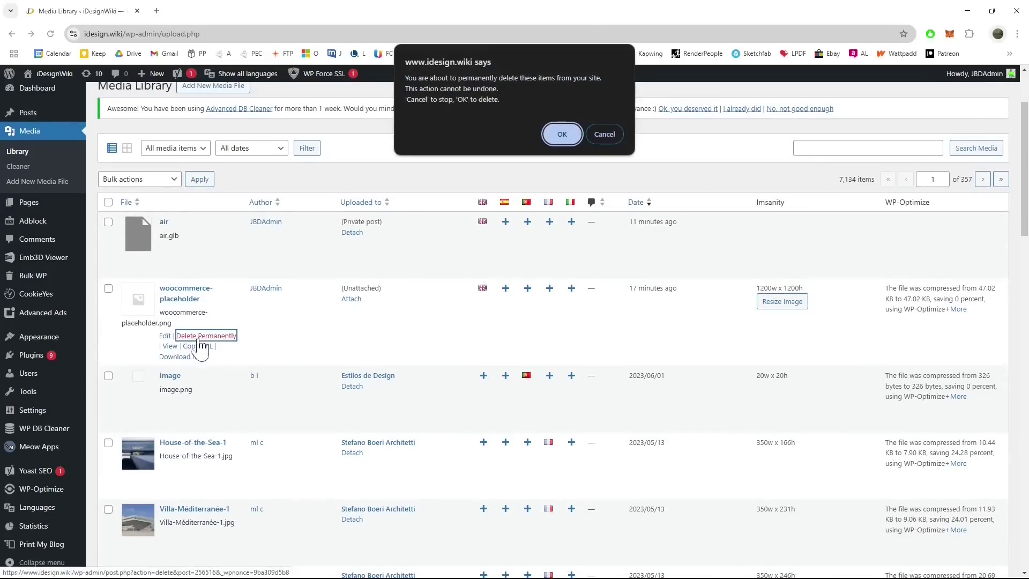
left_click(561, 133)
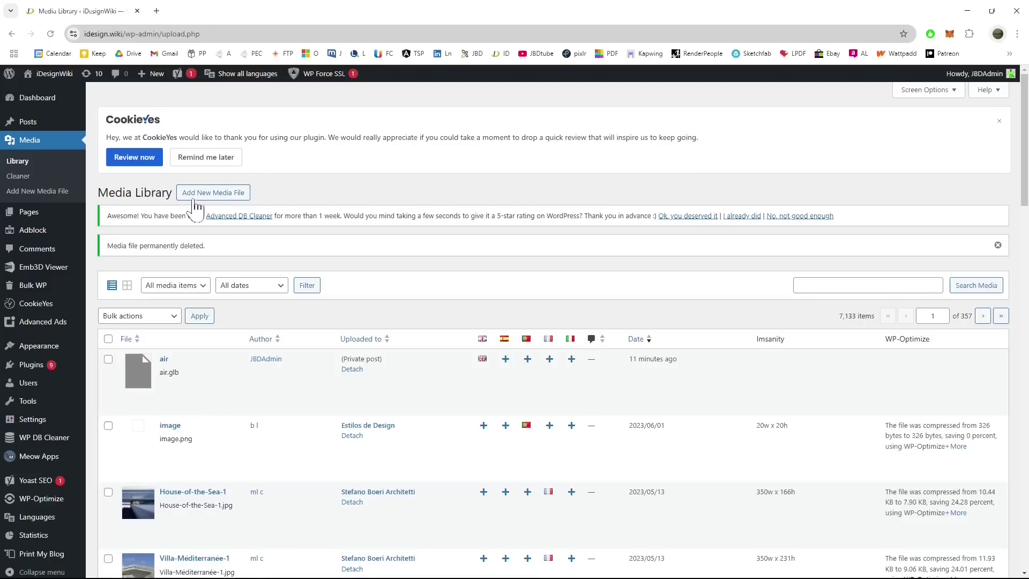
On Upload New Media, browse to the air model file and preview the shoe.
left_click(212, 196)
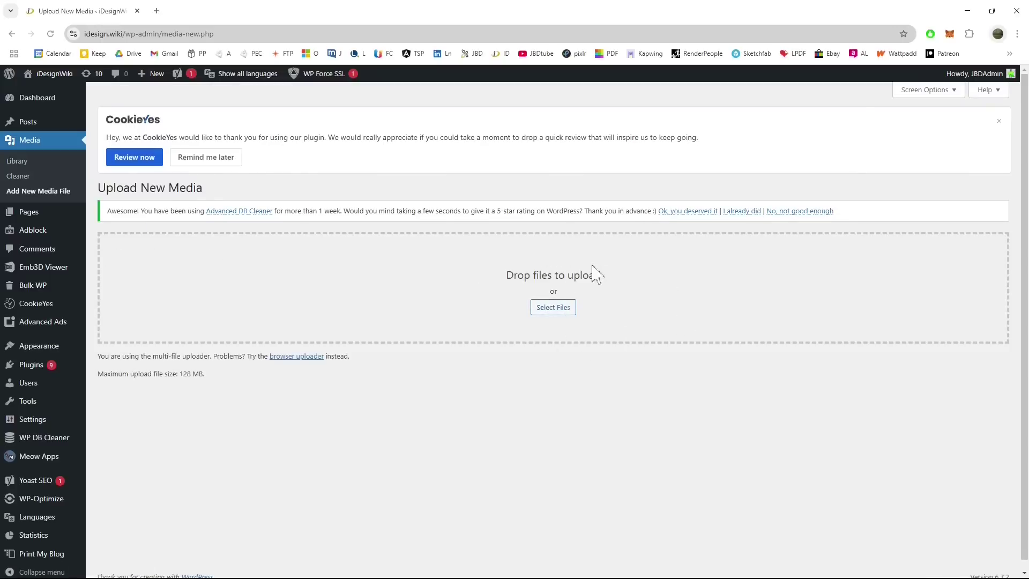
left_click(563, 317)
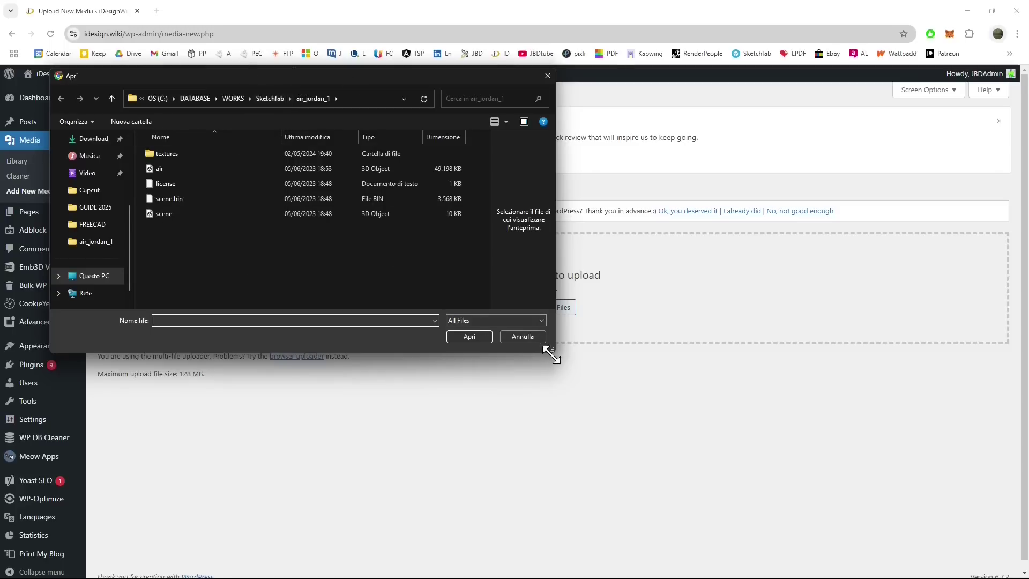
left_click_drag(546, 351, 615, 442)
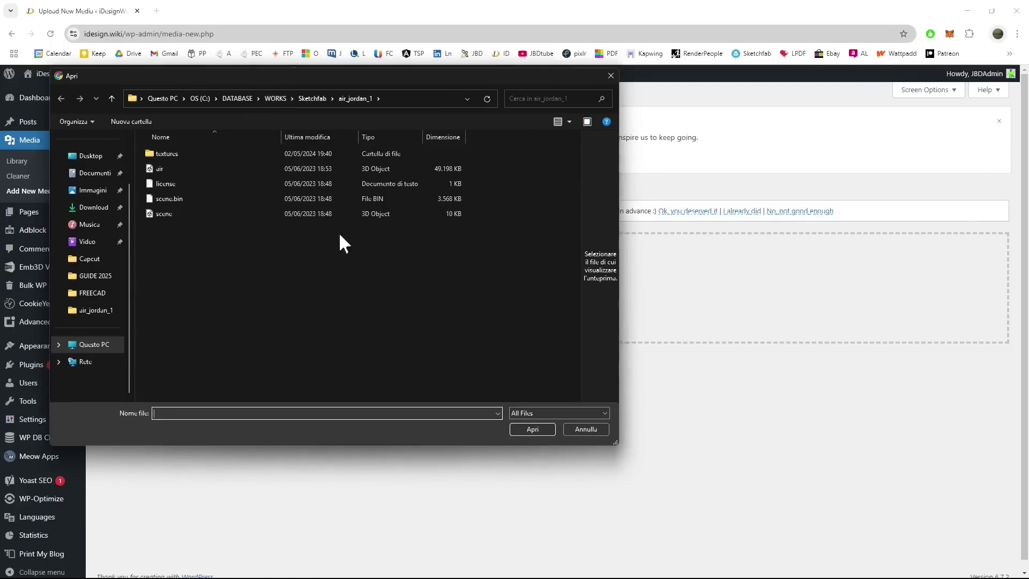
left_click(316, 168)
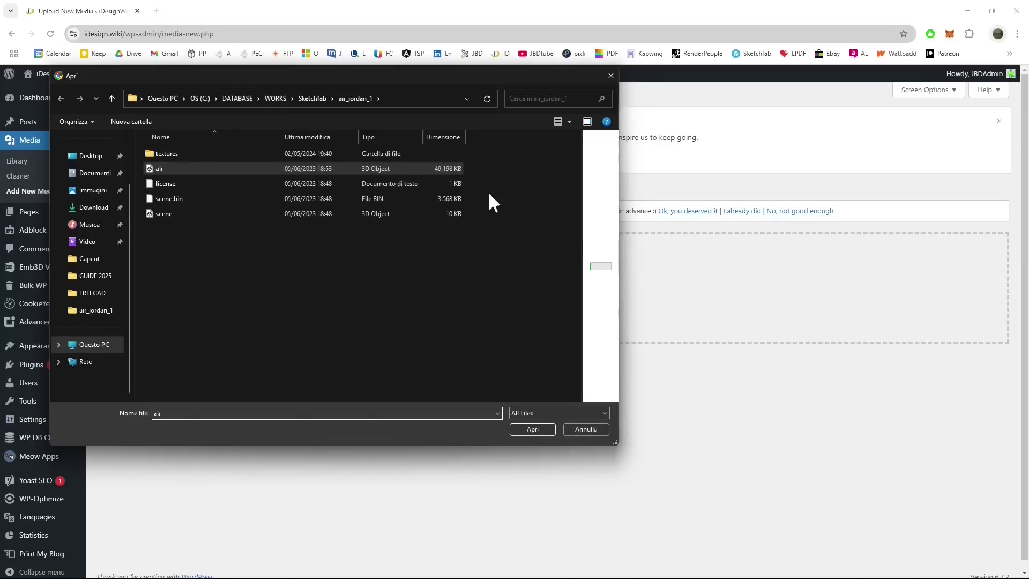
left_click_drag(579, 234, 476, 248)
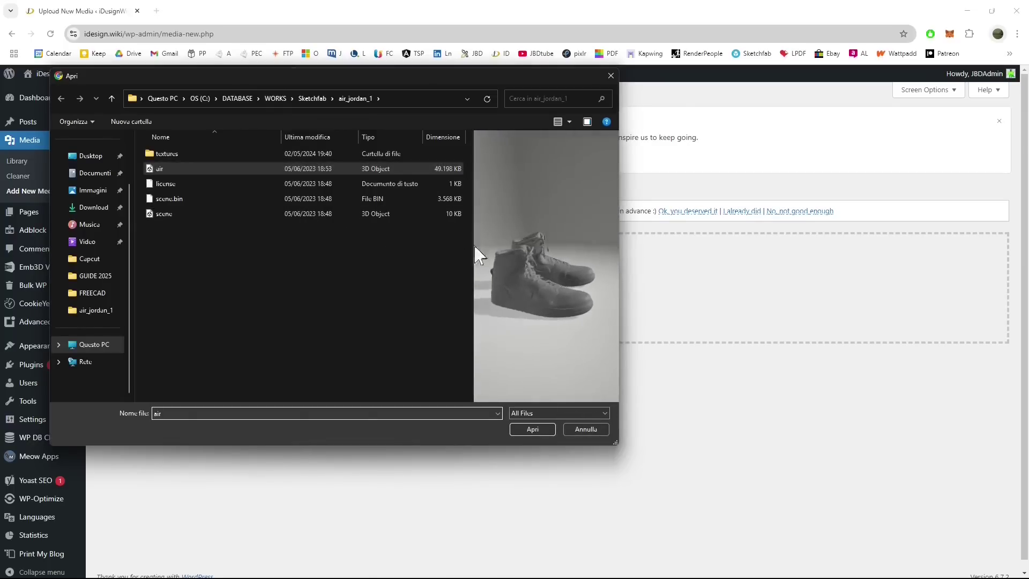
Check the air file's properties to confirm its .glb type, then rotate the preview to a side view.
right_click(297, 169)
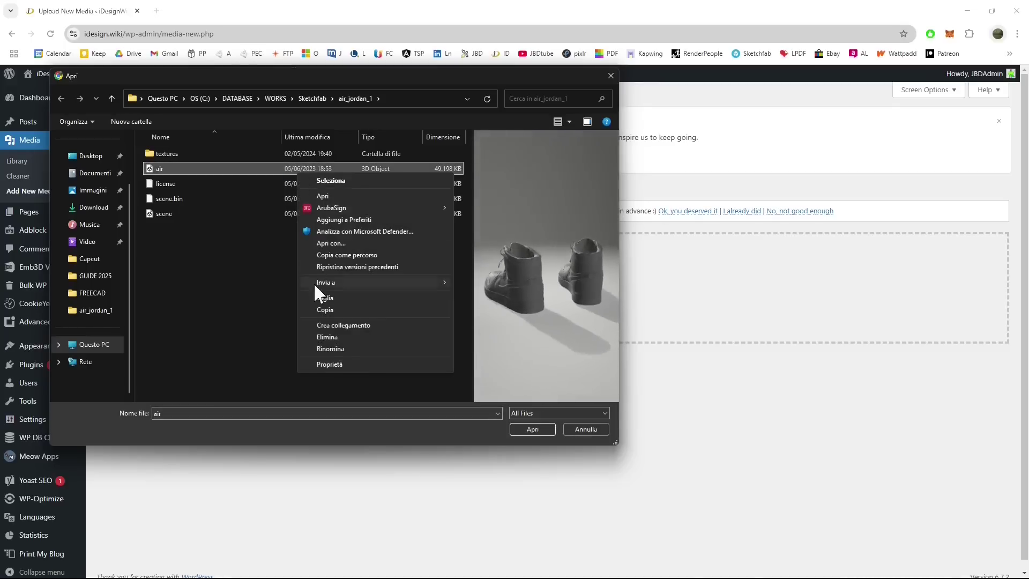
left_click(323, 361)
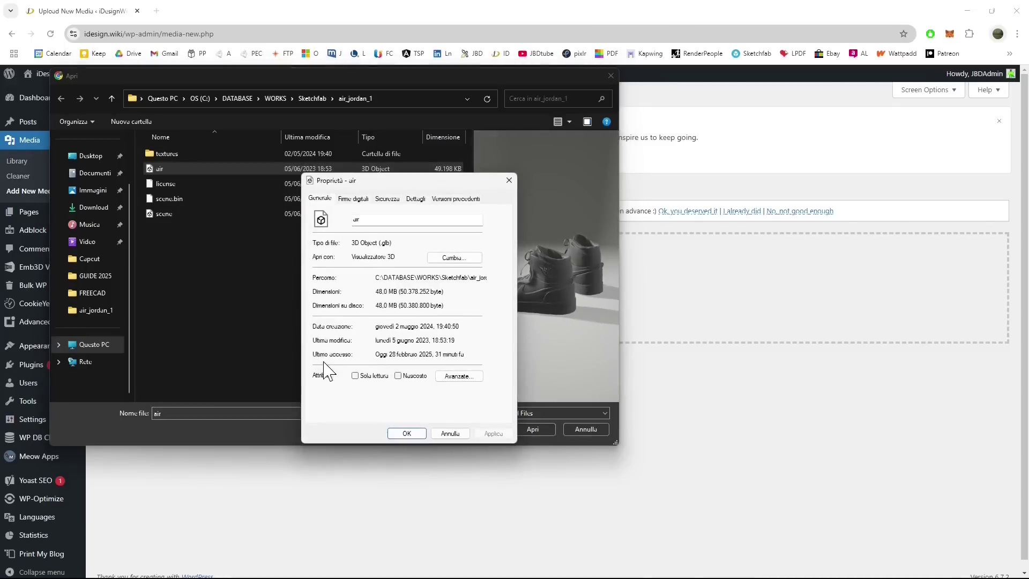
mouse_move(393, 242)
left_mouse_down()
mouse_move(358, 242)
mouse_move(386, 245)
left_mouse_up()
left_click(509, 181)
left_click_drag(600, 327, 635, 284)
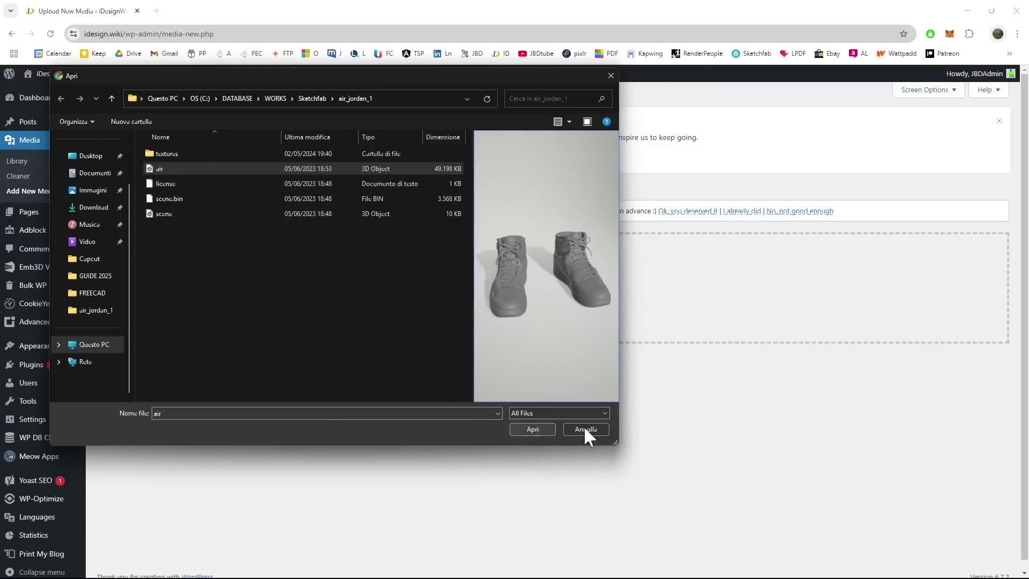
Cancel the file picker without uploading and go back to the Media Library.
left_click(611, 76)
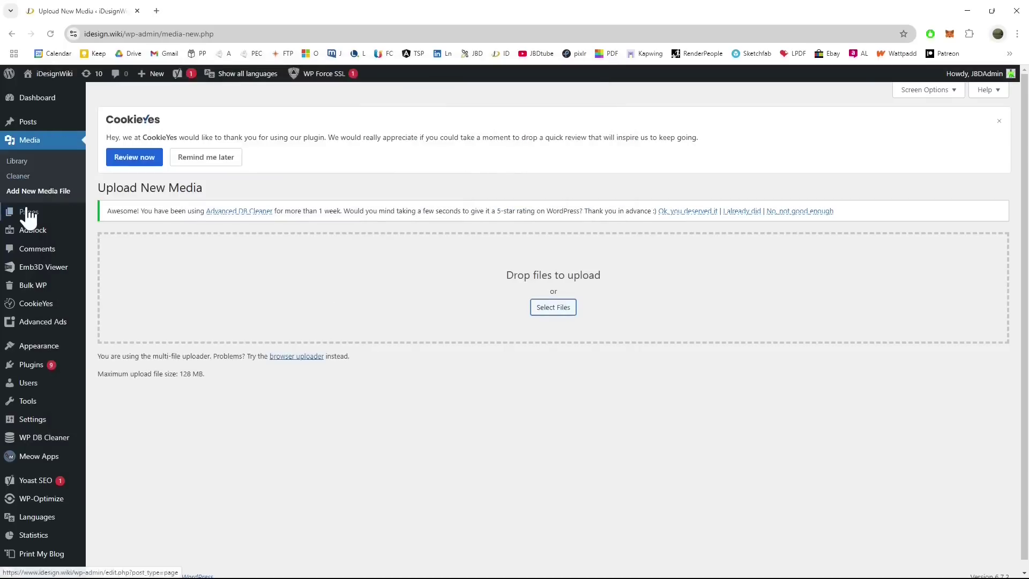
left_click(32, 166)
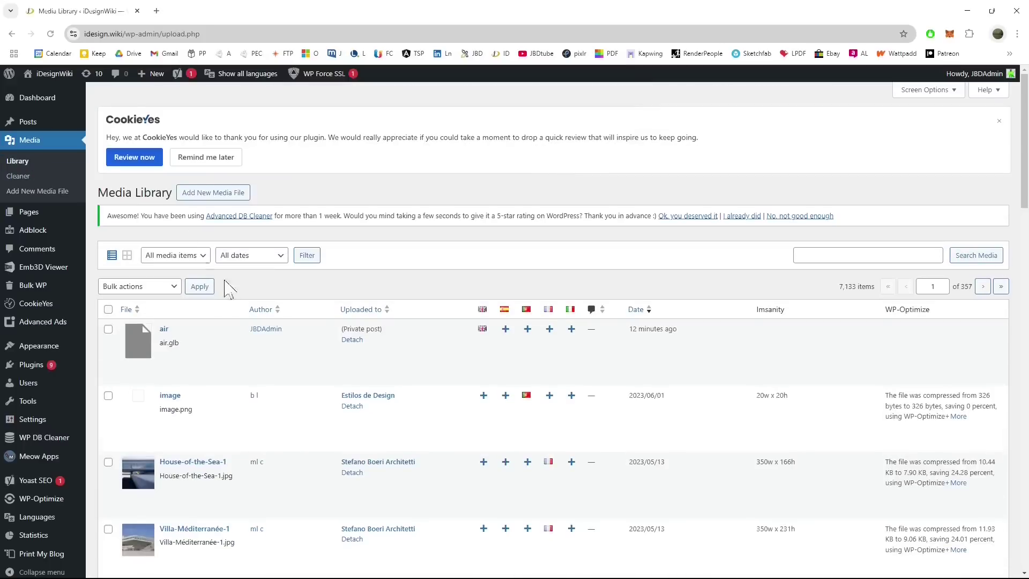